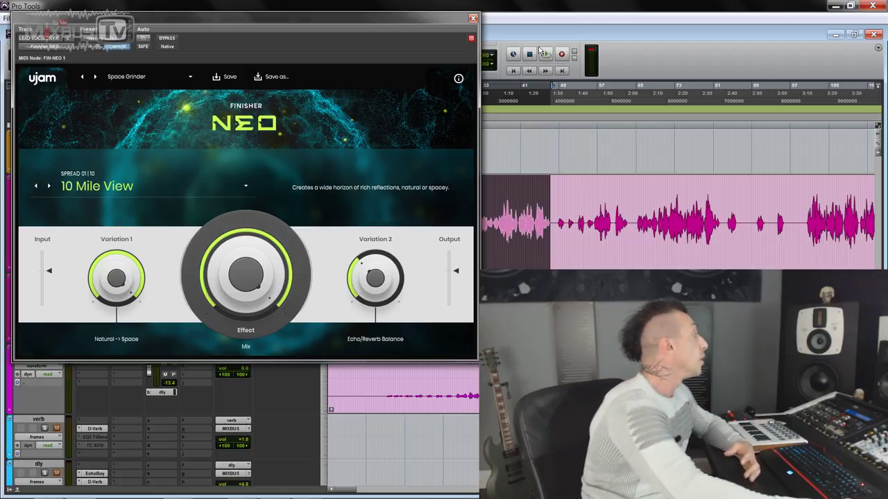
# - Browse the Finisher NEO mode list, including the Boost category, and close it with 10 Mile View kept
pyautogui.click(120, 186)
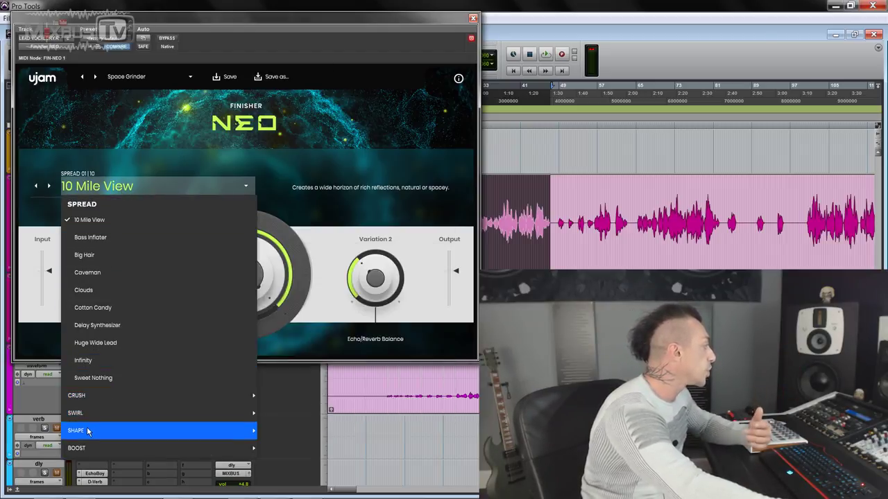
pyautogui.moveTo(85, 448)
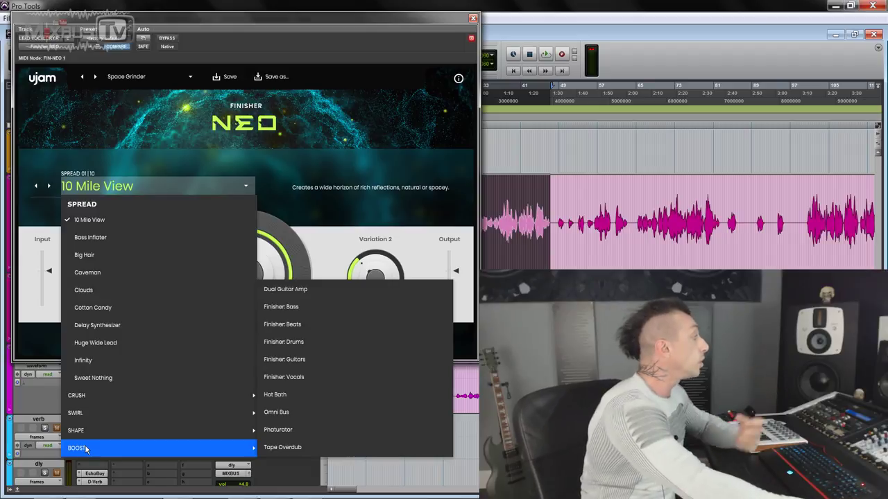
pyautogui.click(279, 175)
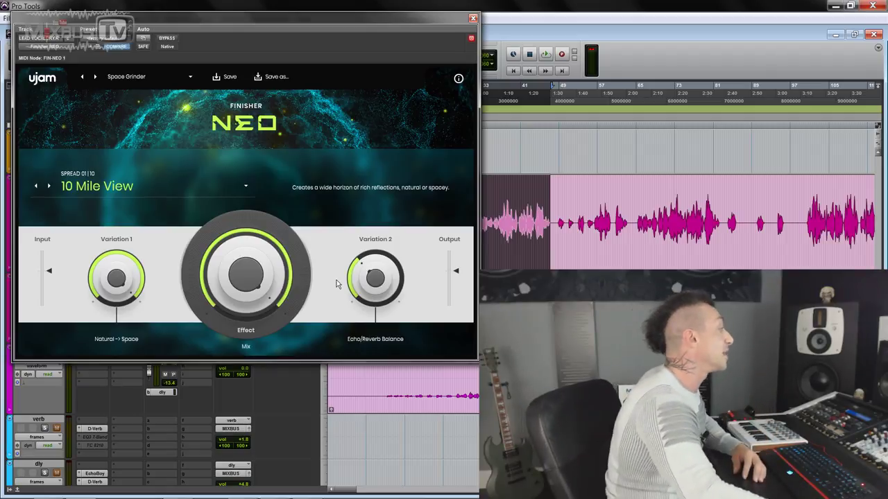
# - Play the lead vocal with the 10 Mile View mix at about a third and Natural -> Space near its minimum
pyautogui.moveTo(248, 264); pyautogui.dragTo(254, 283)
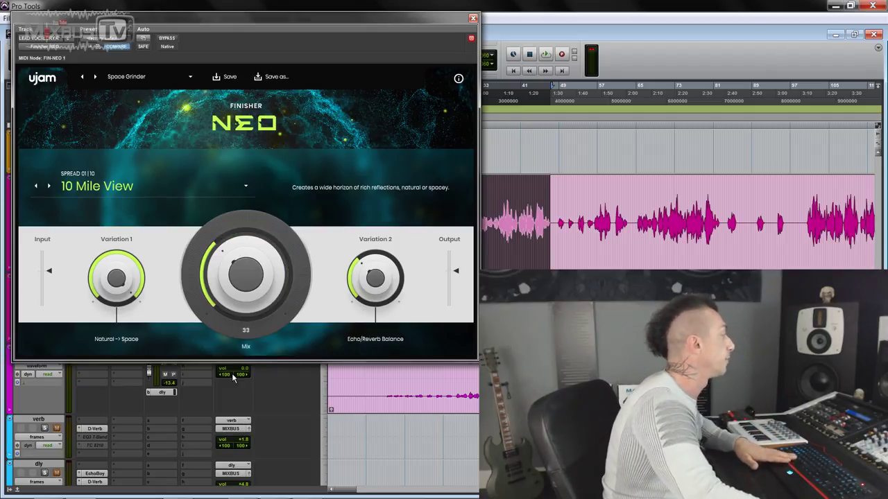
pyautogui.press('space')
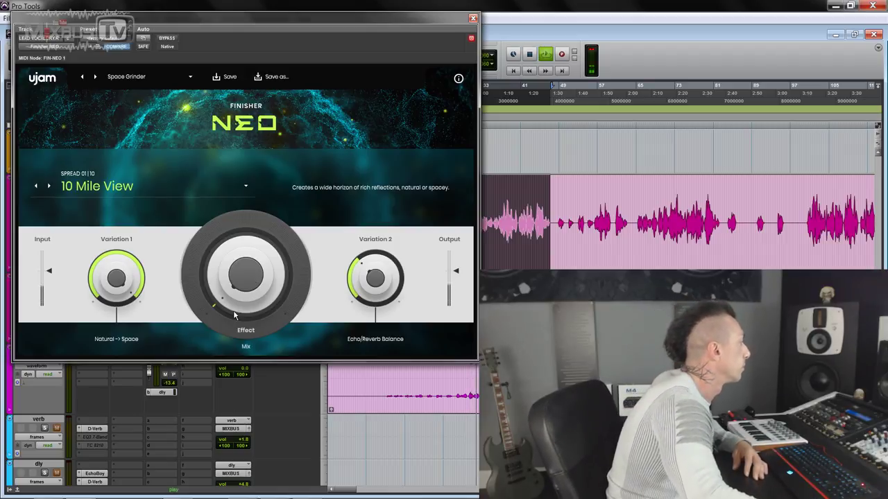
pyautogui.moveTo(238, 297); pyautogui.dragTo(242, 255)
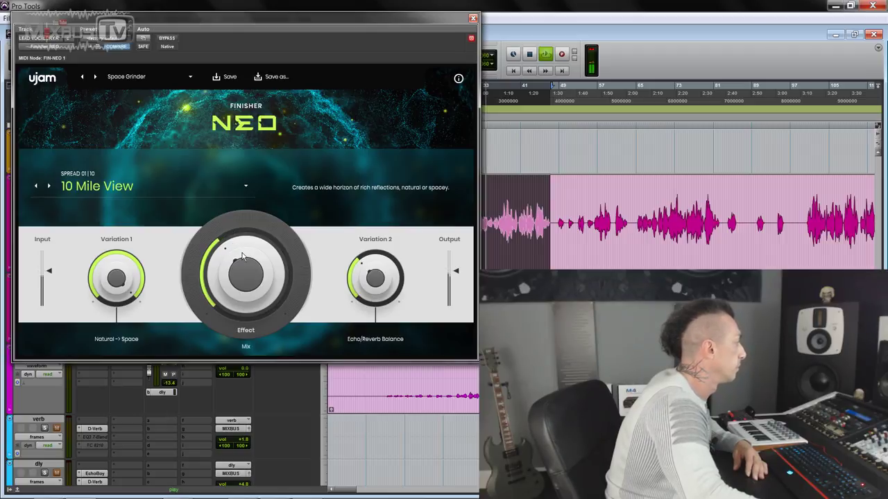
pyautogui.moveTo(134, 272); pyautogui.dragTo(125, 362)
pyautogui.moveTo(115, 283); pyautogui.dragTo(115, 288)
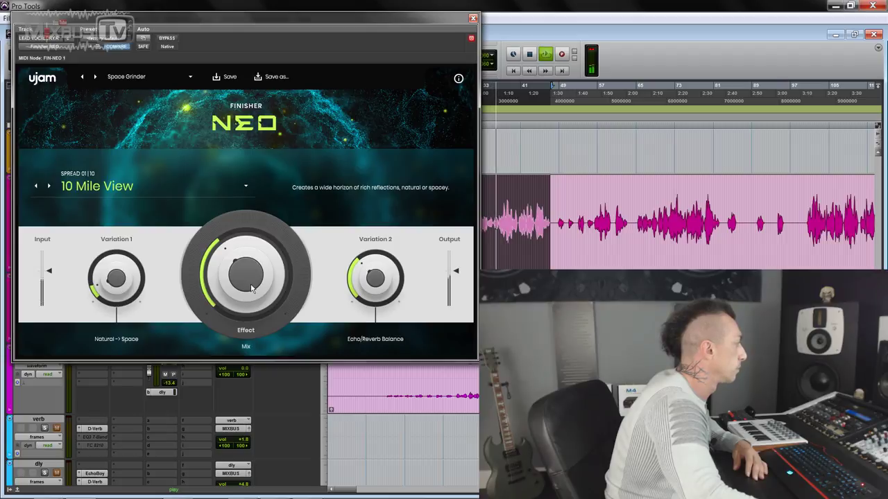
# - Raise the Echo/Reverb Balance to maximum, dip the effect mix slightly, and bring the mix up to about half
pyautogui.moveTo(251, 285); pyautogui.dragTo(251, 298)
pyautogui.moveTo(379, 264); pyautogui.dragTo(379, 224)
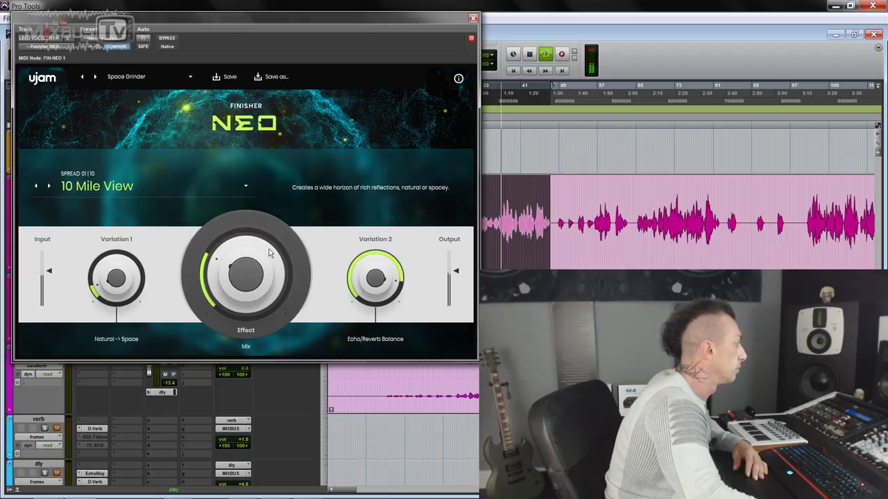
pyautogui.moveTo(252, 272); pyautogui.dragTo(252, 278)
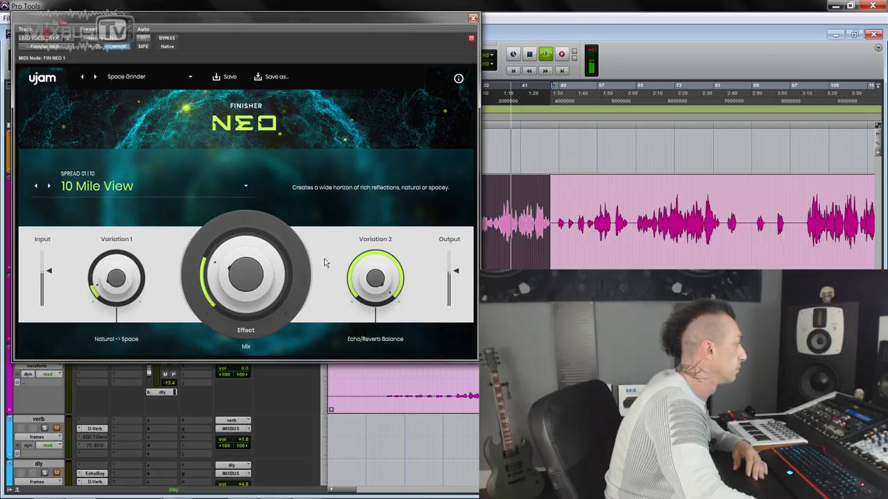
pyautogui.moveTo(248, 277); pyautogui.dragTo(245, 244)
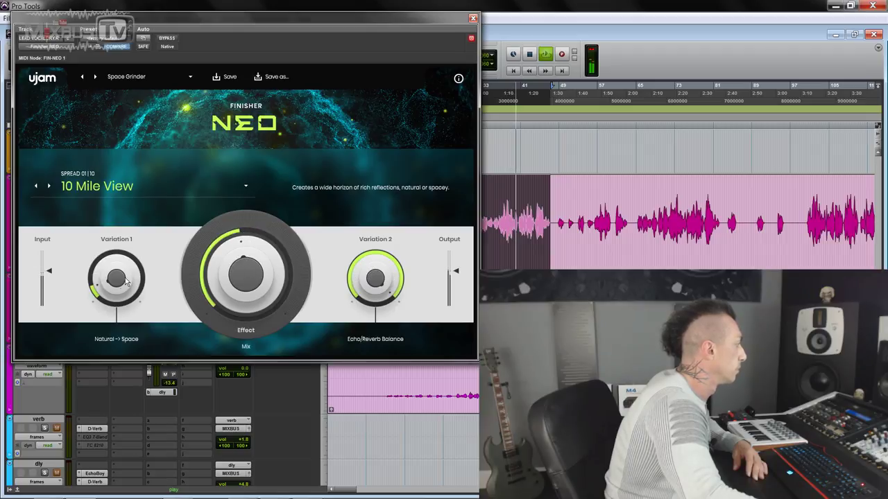
# - Set Natural -> Space to about half, lower the Echo/Reverb Balance to about a fifth, and nudge the effect mix above half
pyautogui.moveTo(99, 290); pyautogui.dragTo(102, 260)
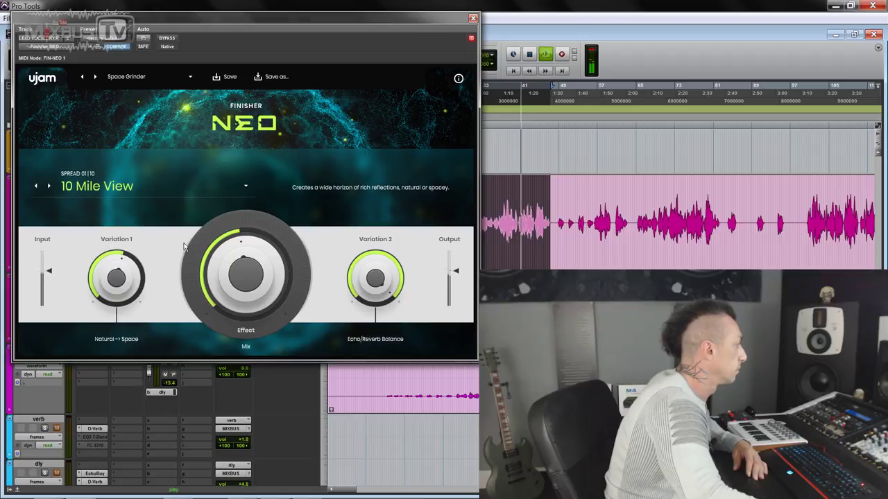
pyautogui.moveTo(360, 272); pyautogui.dragTo(370, 346)
pyautogui.moveTo(269, 291); pyautogui.dragTo(253, 279)
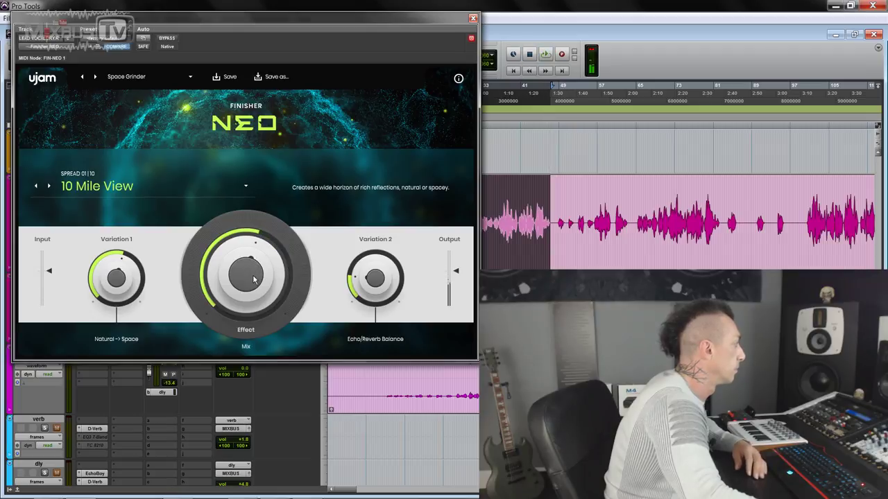
# - Switch to the Big Hair spread mode and raise its effect mix and Chorus Rate/Depth during vocal playback
pyautogui.click(115, 186)
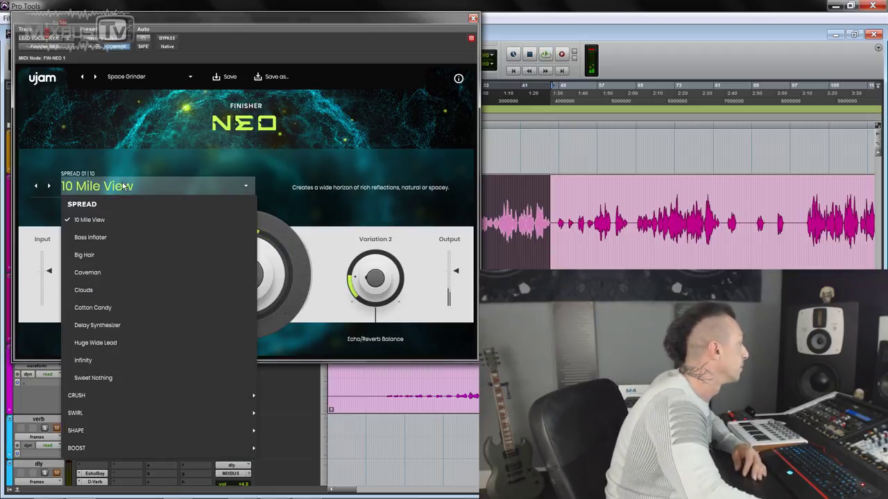
pyautogui.click(114, 255)
pyautogui.press('space')
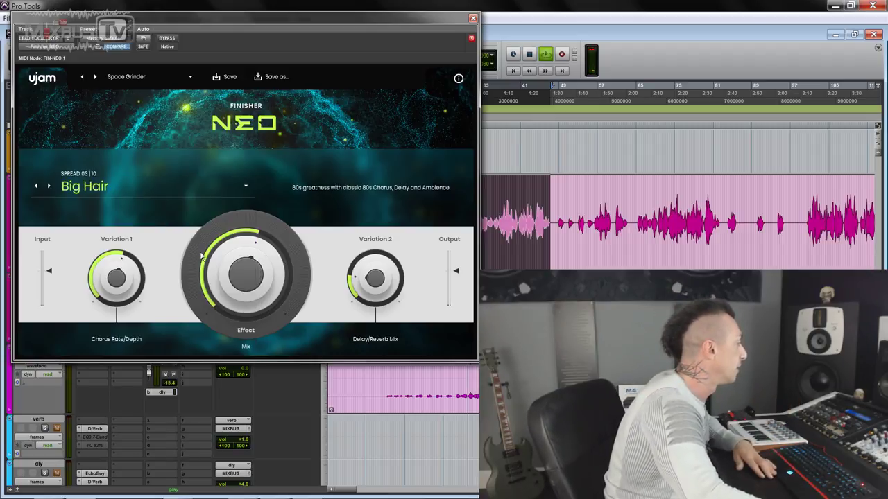
pyautogui.moveTo(231, 261); pyautogui.dragTo(233, 241)
pyautogui.moveTo(122, 281); pyautogui.dragTo(123, 247)
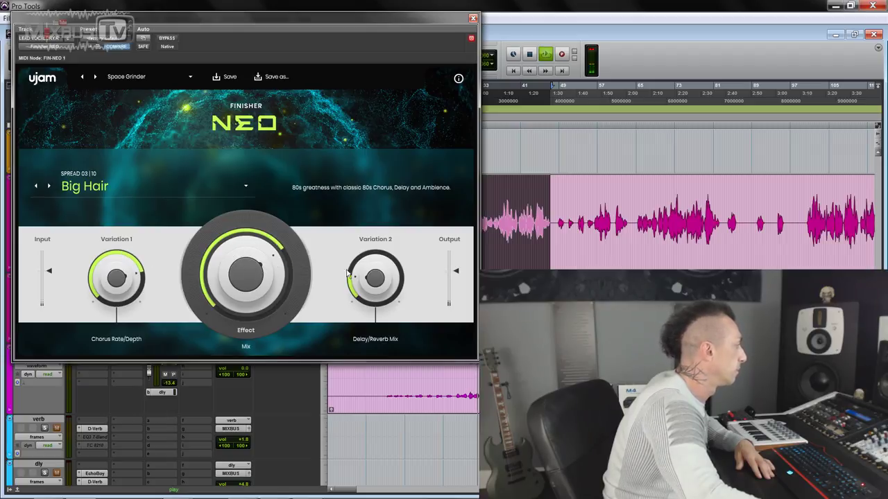
# - Fine-tune Big Hair with the effect mix and Chorus Rate/Depth at about 80 and Delay/Reverb Mix slightly above half
pyautogui.moveTo(355, 277); pyautogui.dragTo(371, 247)
pyautogui.moveTo(246, 274); pyautogui.dragTo(254, 243)
pyautogui.moveTo(373, 279); pyautogui.dragTo(372, 297)
pyautogui.moveTo(264, 290); pyautogui.dragTo(260, 267)
pyautogui.moveTo(116, 281); pyautogui.dragTo(132, 215)
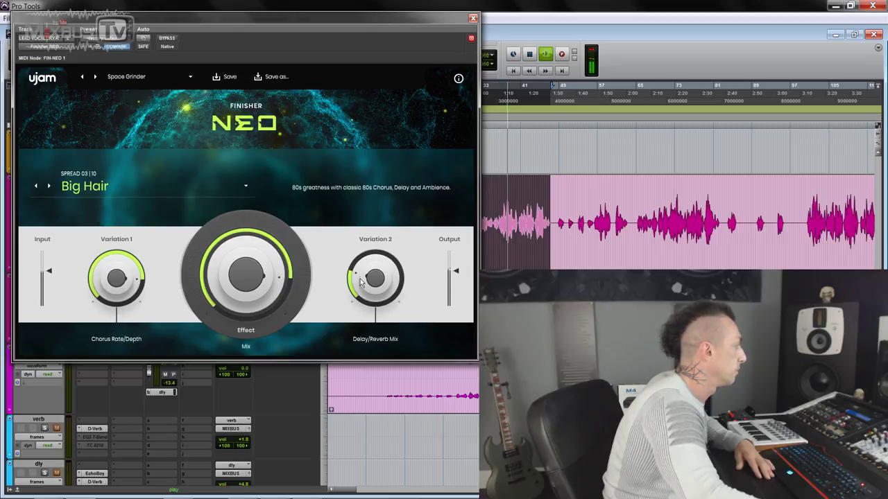
pyautogui.moveTo(360, 282); pyautogui.dragTo(371, 231)
pyautogui.moveTo(368, 266); pyautogui.dragTo(369, 256)
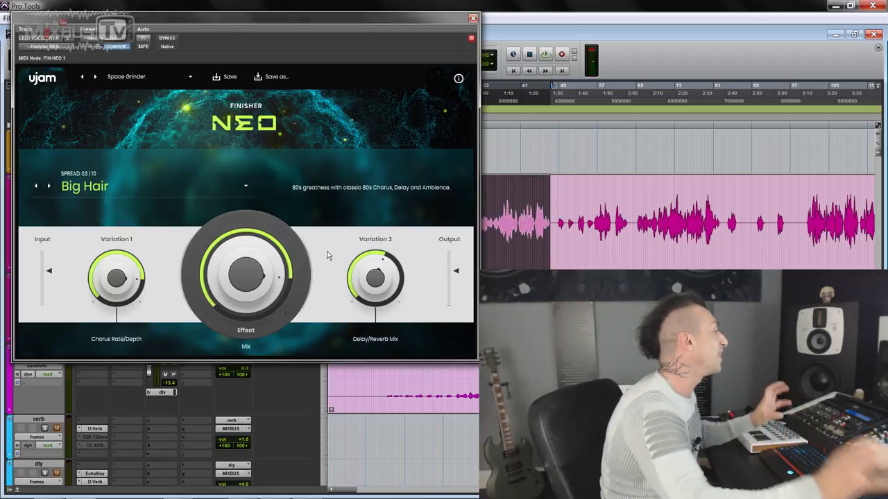
# - Switch to the Caveman mode and audition it with Cave Character lowered to about 40 and Distance at maximum
pyautogui.click(104, 186)
pyautogui.click(97, 274)
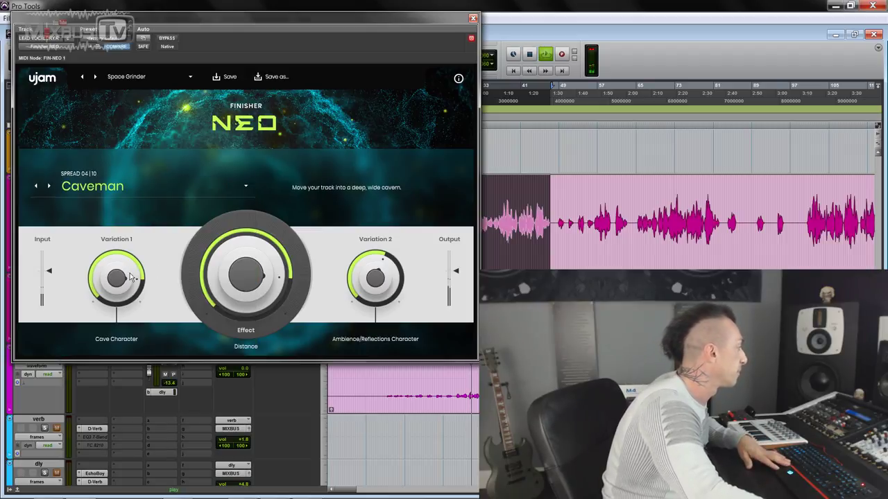
pyautogui.moveTo(131, 278); pyautogui.dragTo(126, 323)
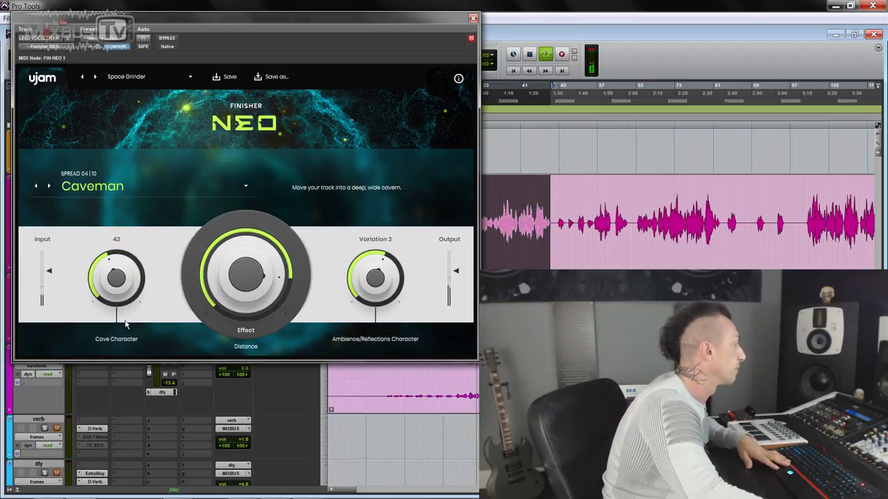
pyautogui.moveTo(241, 317); pyautogui.dragTo(239, 274)
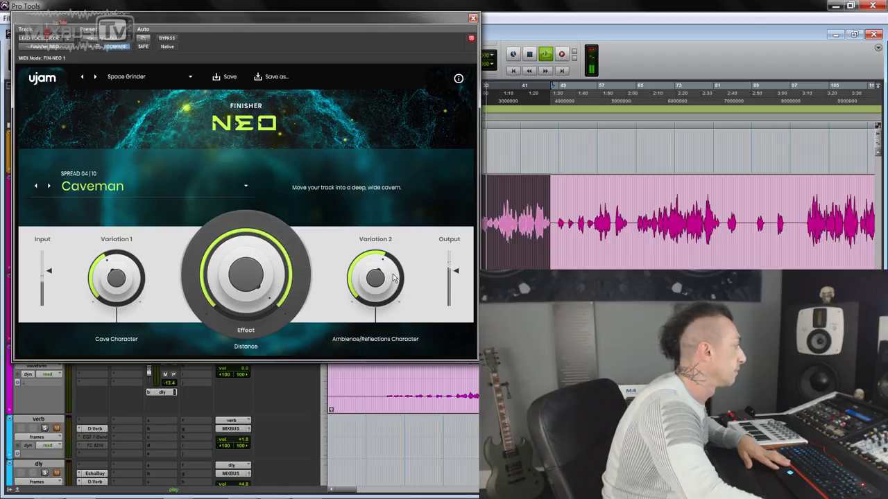
# - Try low Ambience/Reflections Character and Cave Character settings, then raise them to about 80 and 59 respectively
pyautogui.moveTo(383, 258)
pyautogui.moveTo(383, 258); pyautogui.dragTo(376, 291)
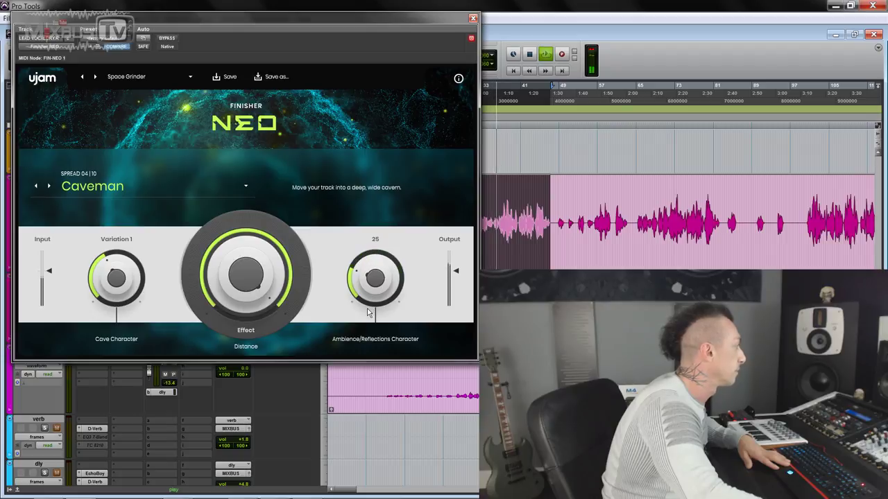
pyautogui.moveTo(116, 276); pyautogui.dragTo(118, 298)
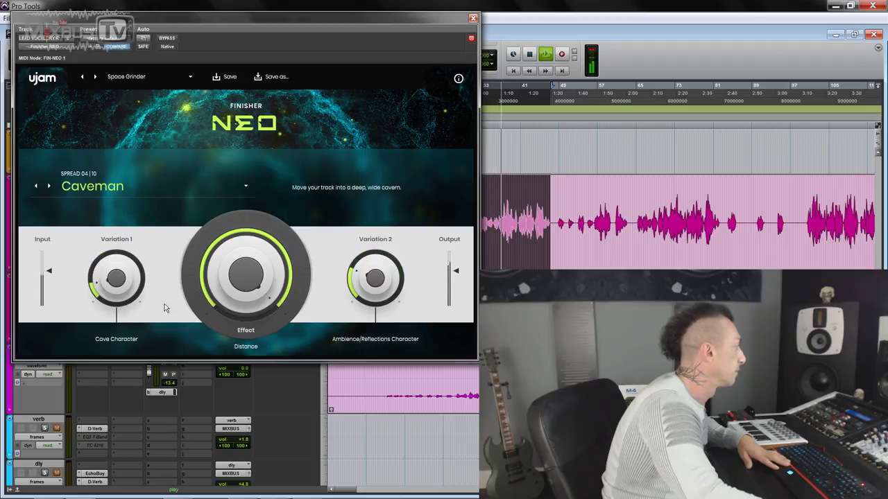
pyautogui.moveTo(256, 292)
pyautogui.moveTo(376, 274); pyautogui.dragTo(379, 234)
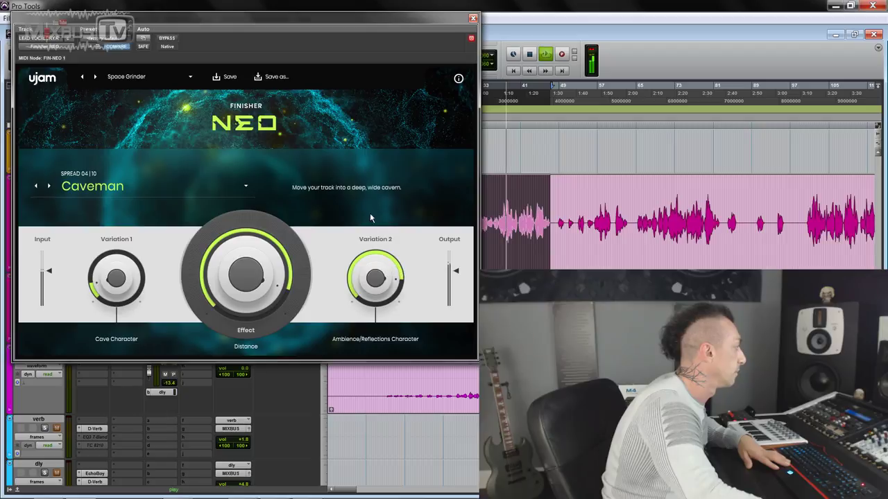
pyautogui.moveTo(117, 281); pyautogui.dragTo(119, 226)
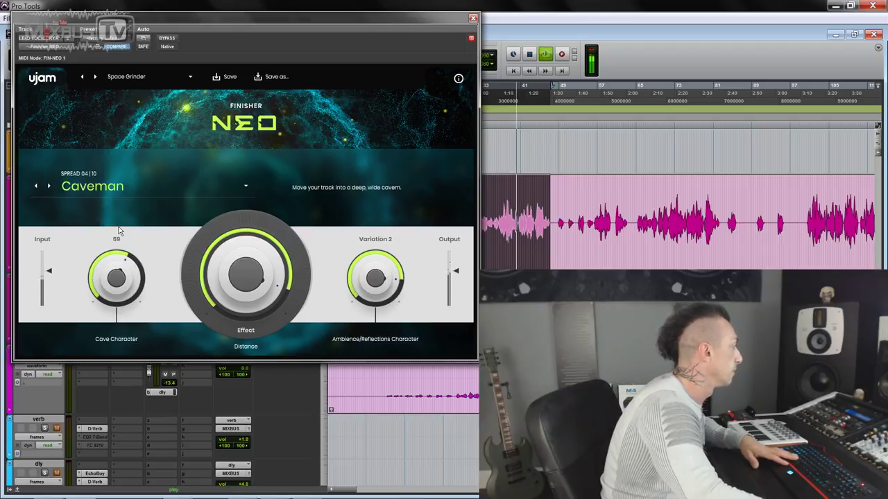
# - Load the Clouds mode and play the vocal, varying Delay/Reverb Blend and raising Effect Peak Freq, with the mix around 82
pyautogui.click(95, 197)
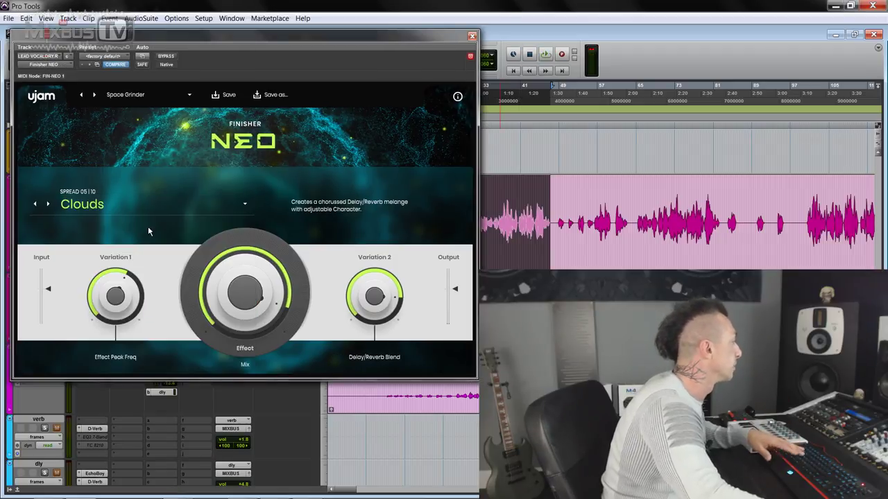
pyautogui.press('space')
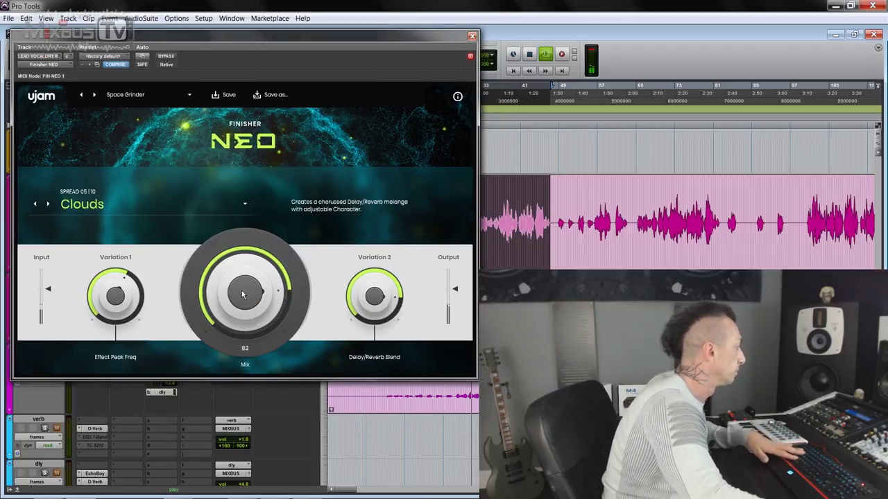
pyautogui.moveTo(376, 308)
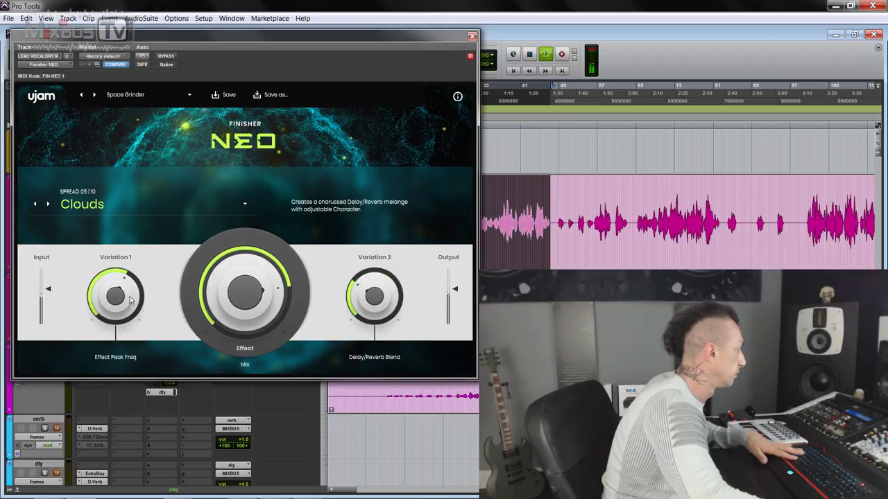
pyautogui.moveTo(130, 300); pyautogui.dragTo(131, 254)
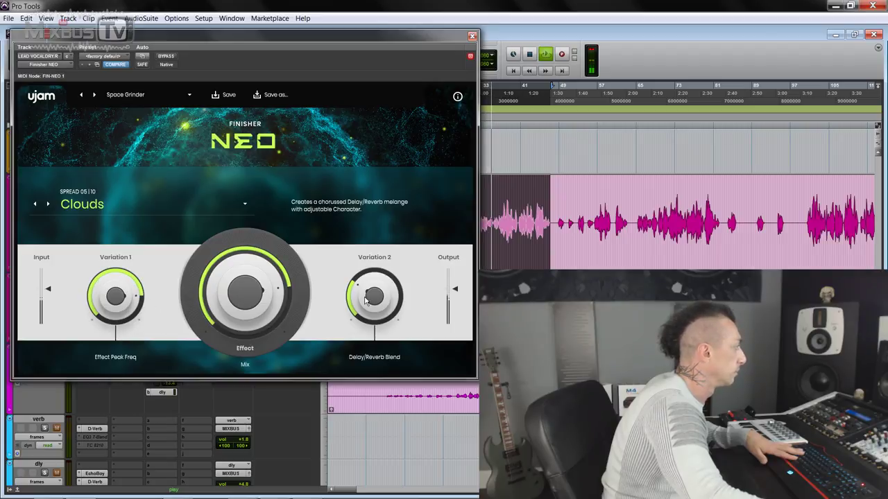
pyautogui.moveTo(375, 296); pyautogui.dragTo(364, 237)
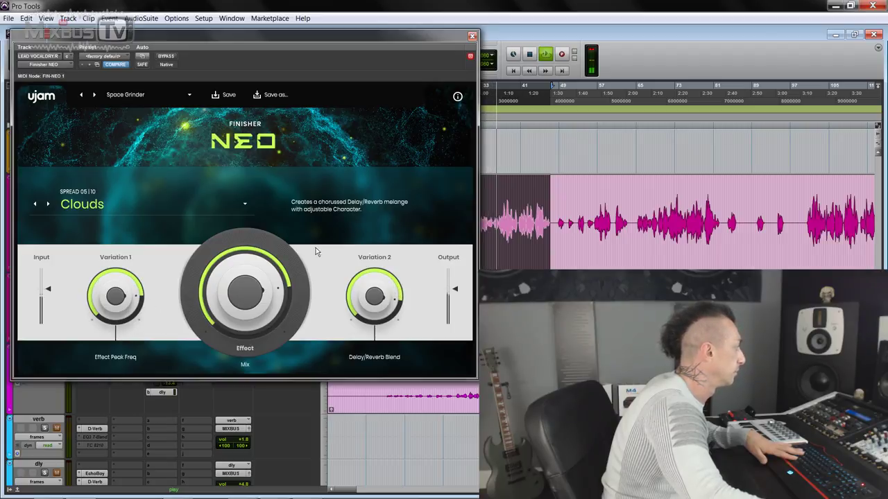
# - Reduce the Clouds mix to about half and the Delay/Reverb Blend to just above half, adjust Effect Peak Freq, and stop playback
pyautogui.moveTo(249, 286)
pyautogui.mouseDown()
pyautogui.moveTo(251, 271)
pyautogui.moveTo(240, 291)
pyautogui.mouseUp()
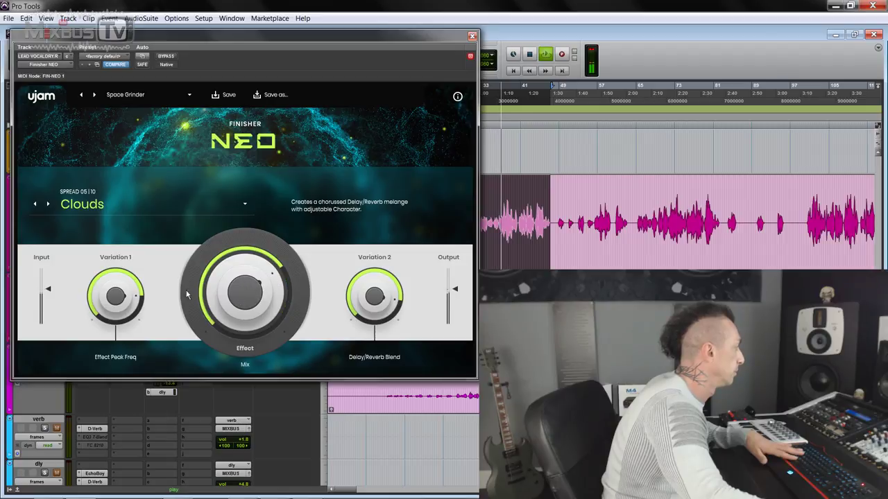
pyautogui.moveTo(127, 305); pyautogui.dragTo(125, 284)
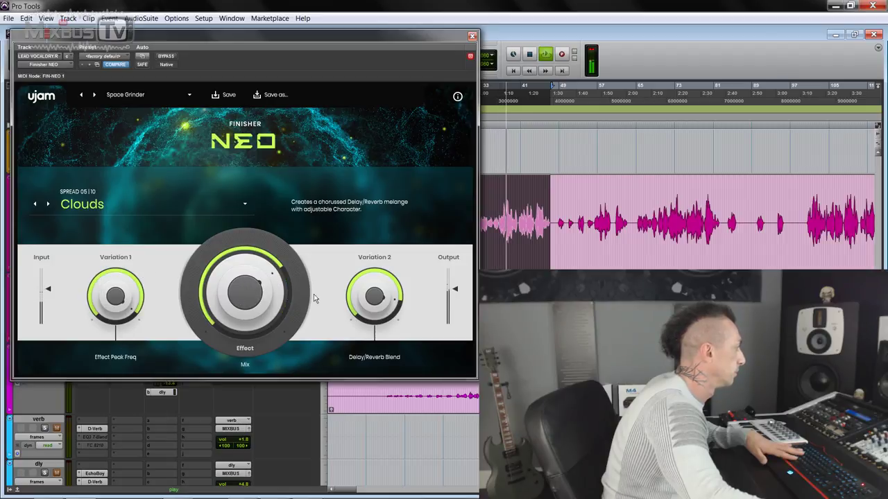
pyautogui.moveTo(375, 297); pyautogui.dragTo(373, 321)
pyautogui.moveTo(256, 290); pyautogui.dragTo(255, 311)
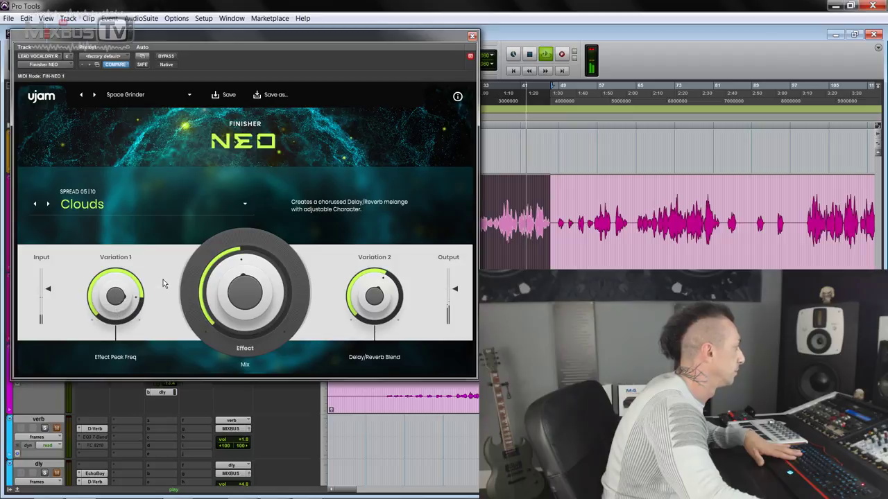
pyautogui.press('space')
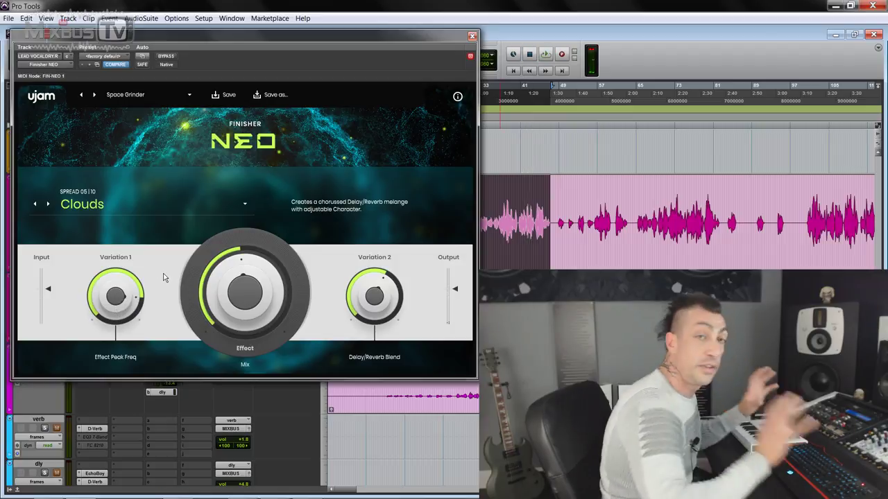
# - Switch to the Cotton Candy spread mode and start playback of the vocal
pyautogui.click(98, 206)
pyautogui.click(94, 326)
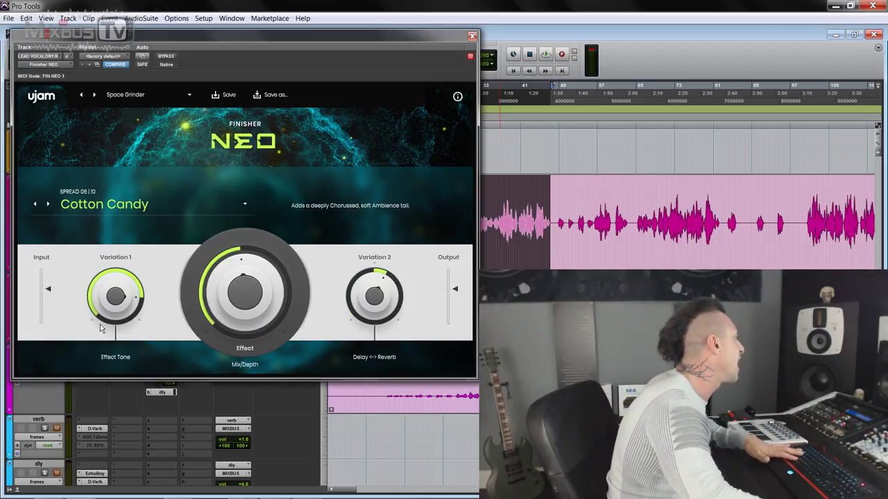
pyautogui.press('space')
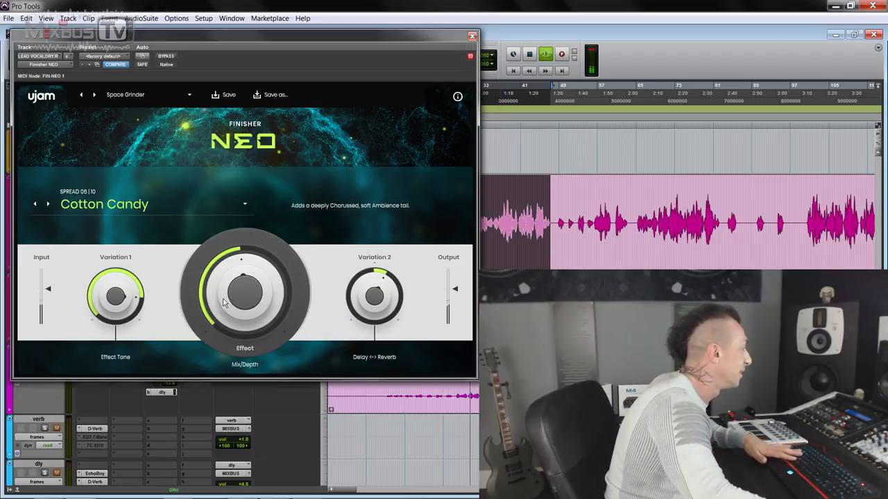
# - Audition Cotton Candy with a varied Effect Tone, the delay/reverb balance moved toward delay, and Mix/Depth raised to about 86
pyautogui.moveTo(107, 314); pyautogui.dragTo(107, 310)
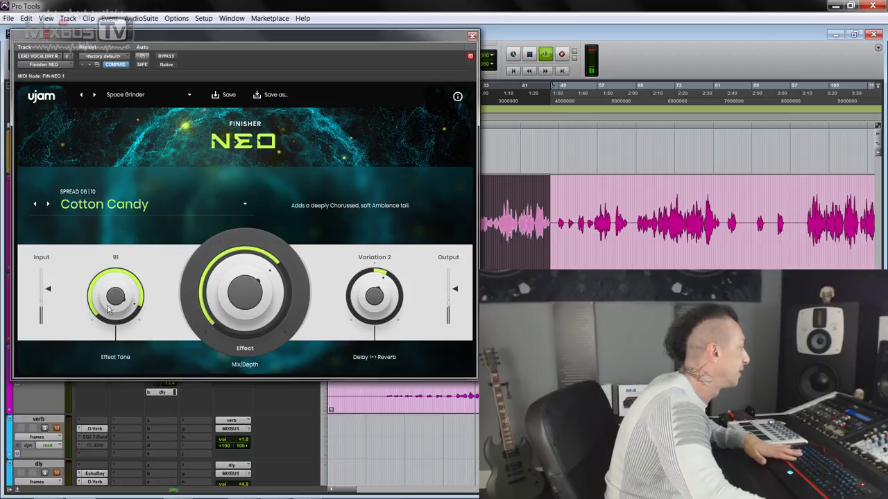
pyautogui.moveTo(102, 370); pyautogui.dragTo(107, 307)
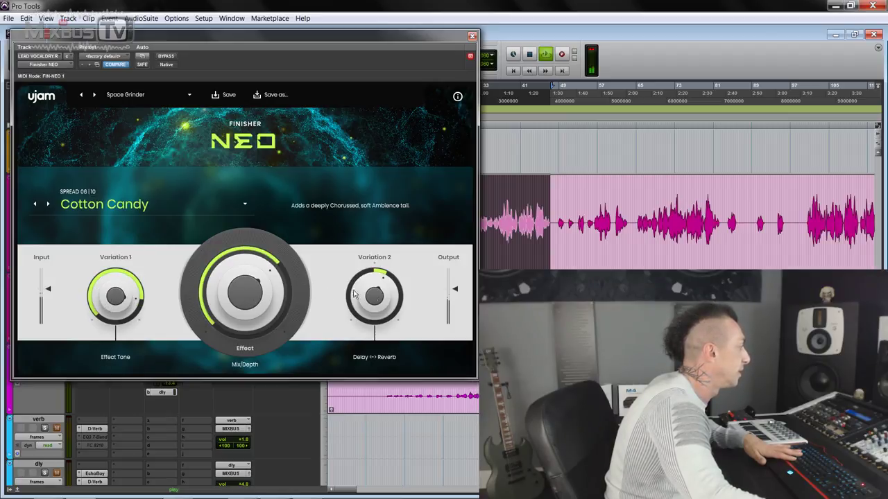
pyautogui.moveTo(354, 295); pyautogui.dragTo(359, 337)
pyautogui.moveTo(229, 315); pyautogui.dragTo(217, 286)
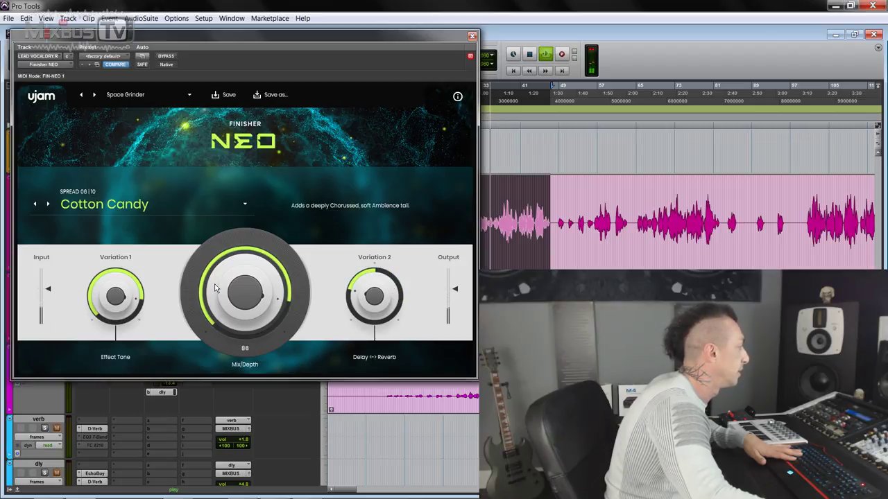
# - Fine-tune Cotton Candy's Mix/Depth, bring the delay/reverb balance nearer the centre, and stop playback
pyautogui.moveTo(104, 314)
pyautogui.mouseDown()
pyautogui.moveTo(113, 374)
pyautogui.moveTo(118, 311)
pyautogui.mouseUp()
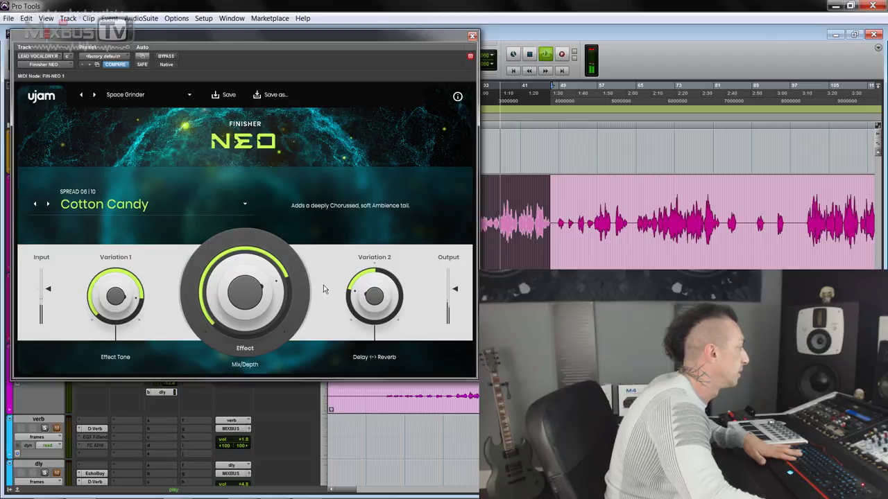
pyautogui.moveTo(272, 297); pyautogui.dragTo(271, 290)
pyautogui.moveTo(375, 290)
pyautogui.mouseDown()
pyautogui.moveTo(373, 263)
pyautogui.moveTo(378, 277)
pyautogui.mouseUp()
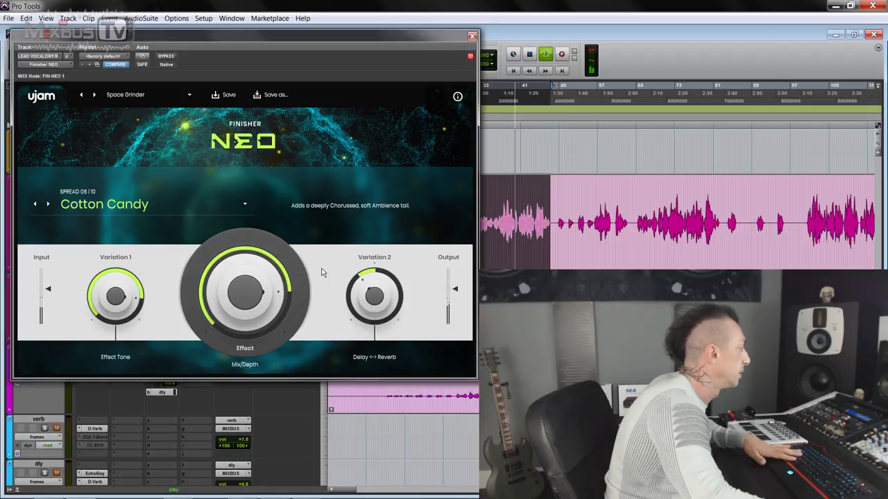
pyautogui.press('space')
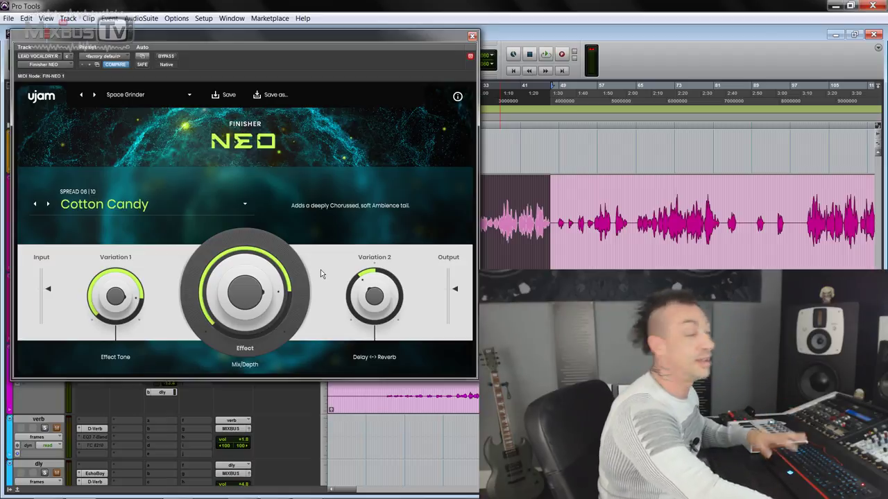
# - Load Delay Synthesizer and play the vocal, lowering Delay Octave, cutting the mix to about half, choosing 16th Delay Time and raising Output slightly
pyautogui.click(48, 204)
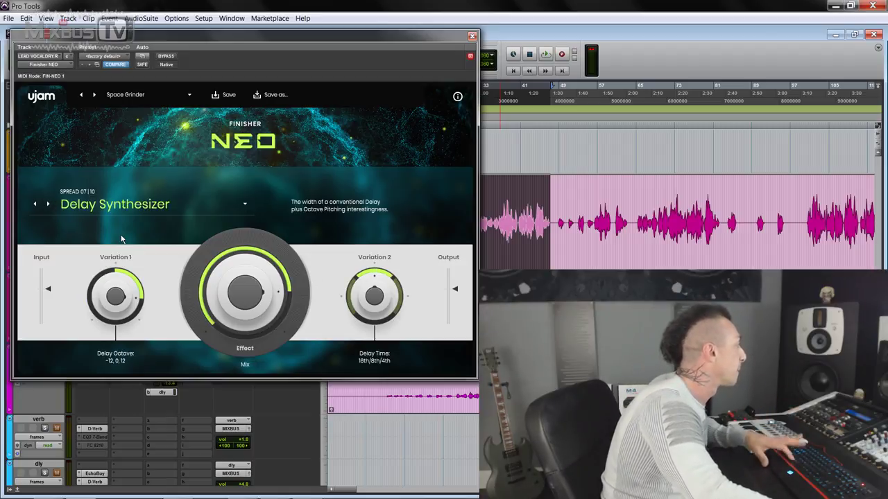
pyautogui.press('space')
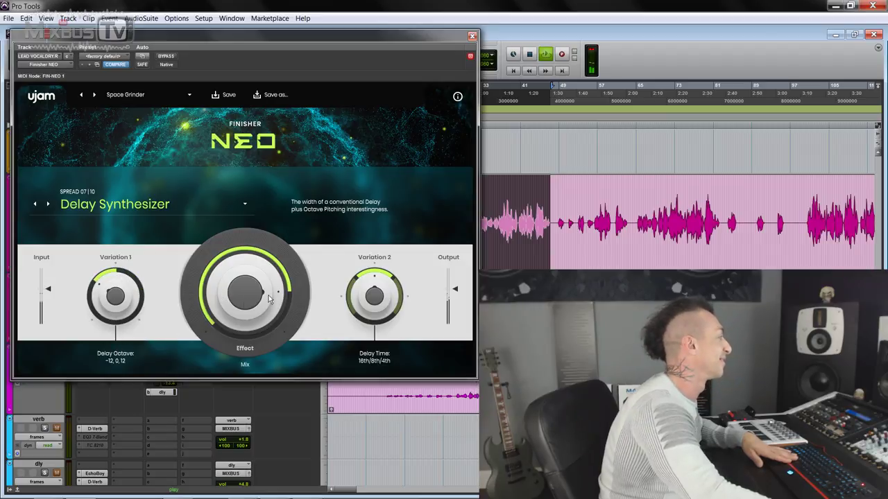
pyautogui.moveTo(268, 297); pyautogui.dragTo(254, 316)
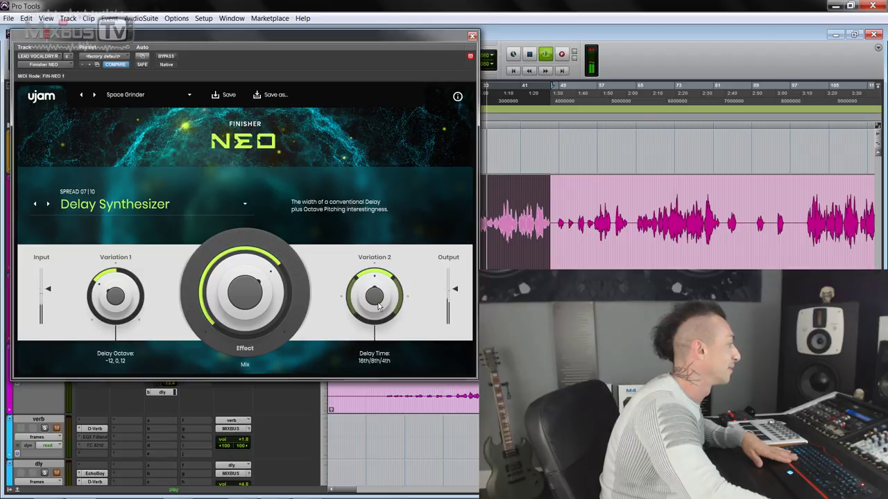
pyautogui.moveTo(378, 305); pyautogui.dragTo(364, 336)
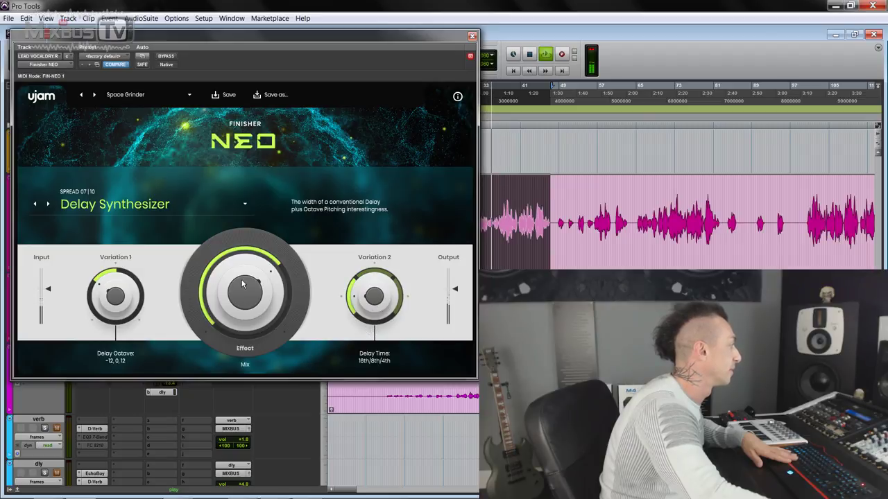
pyautogui.moveTo(244, 284); pyautogui.dragTo(239, 312)
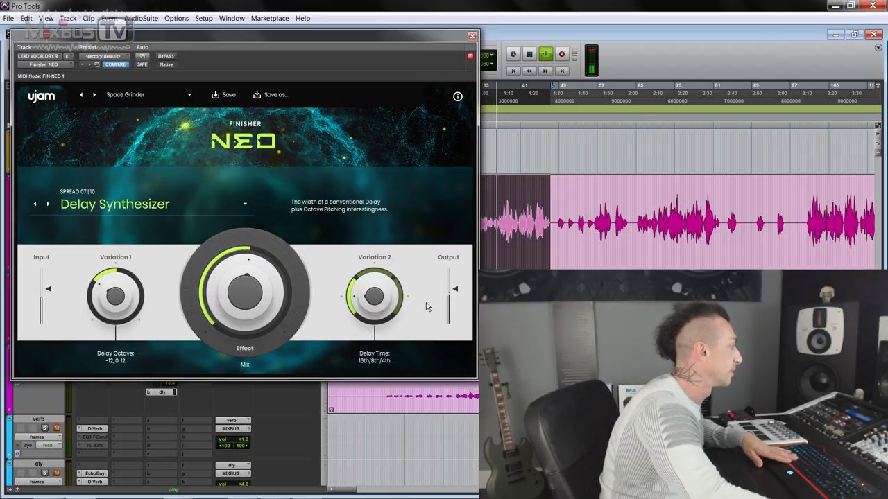
pyautogui.moveTo(456, 291)
pyautogui.moveTo(456, 291); pyautogui.dragTo(456, 285)
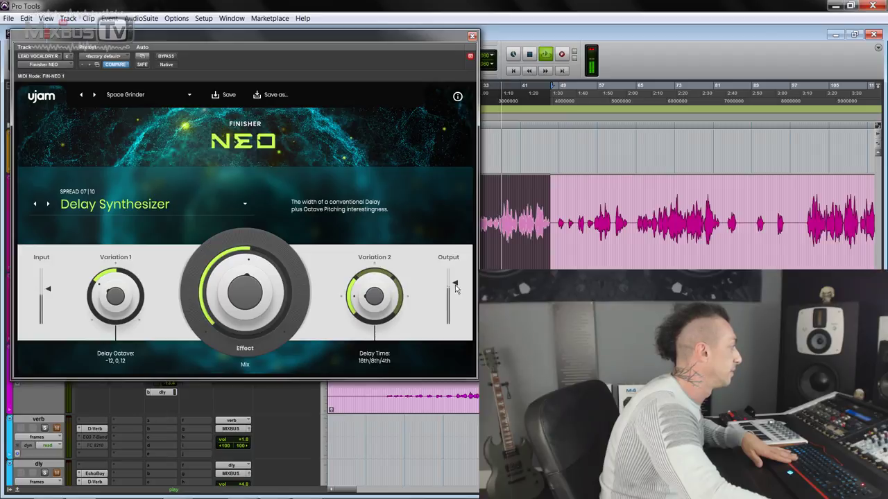
# - Try Delay Synthesizer with a higher mix, 4th Delay Time and raised Delay Octave, reduce the mix to just under half, and stop playback
pyautogui.moveTo(255, 302); pyautogui.dragTo(255, 291)
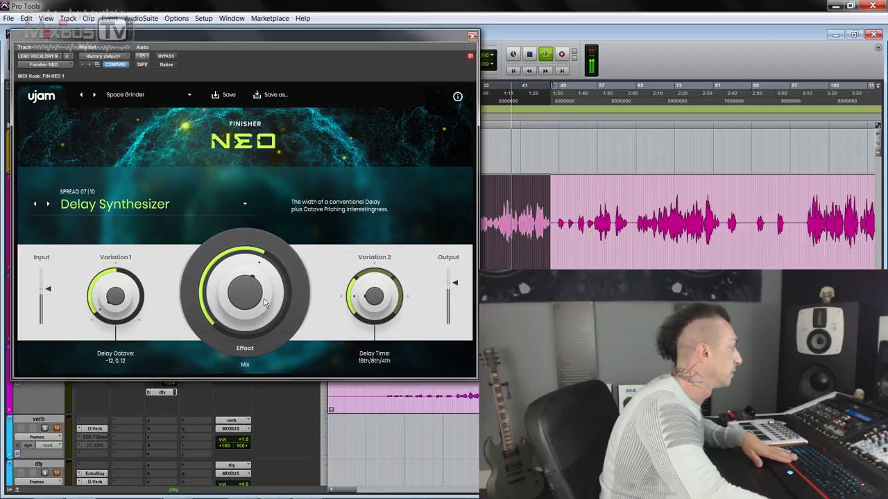
pyautogui.moveTo(264, 302); pyautogui.dragTo(258, 277)
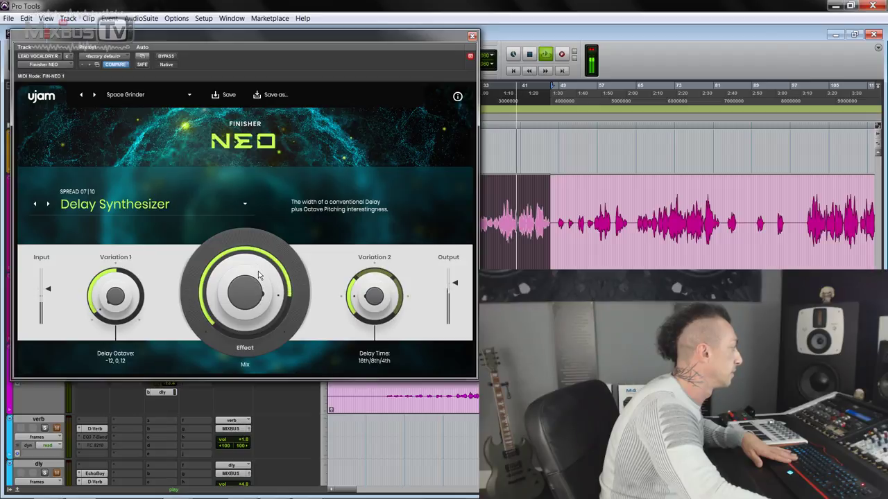
pyautogui.moveTo(374, 262); pyautogui.dragTo(375, 201)
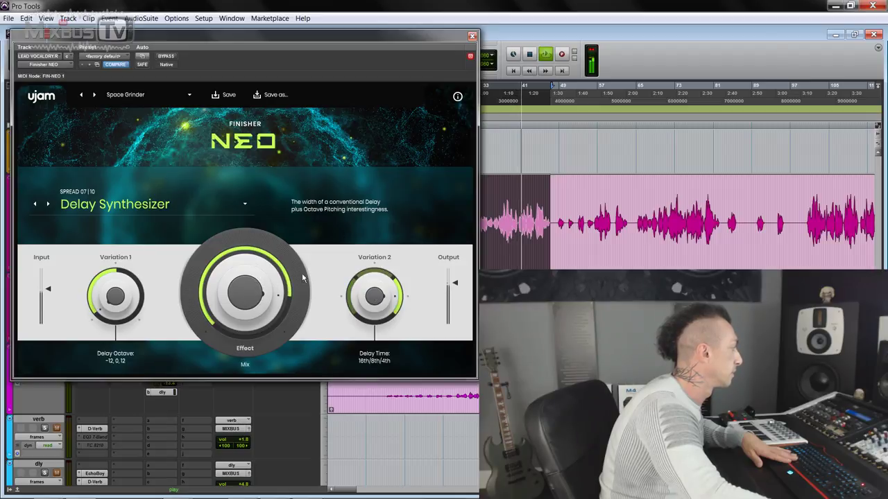
pyautogui.moveTo(259, 284); pyautogui.dragTo(258, 297)
pyautogui.moveTo(124, 297); pyautogui.dragTo(133, 240)
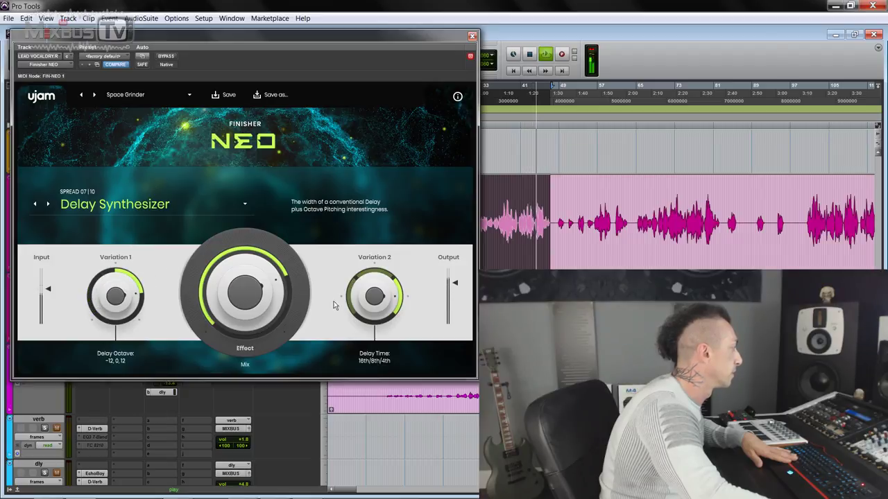
pyautogui.moveTo(242, 294); pyautogui.dragTo(235, 320)
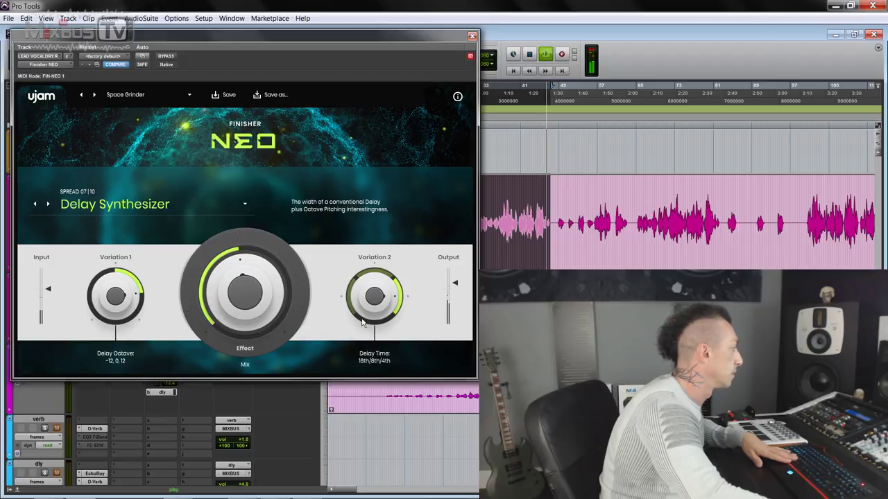
pyautogui.press('space')
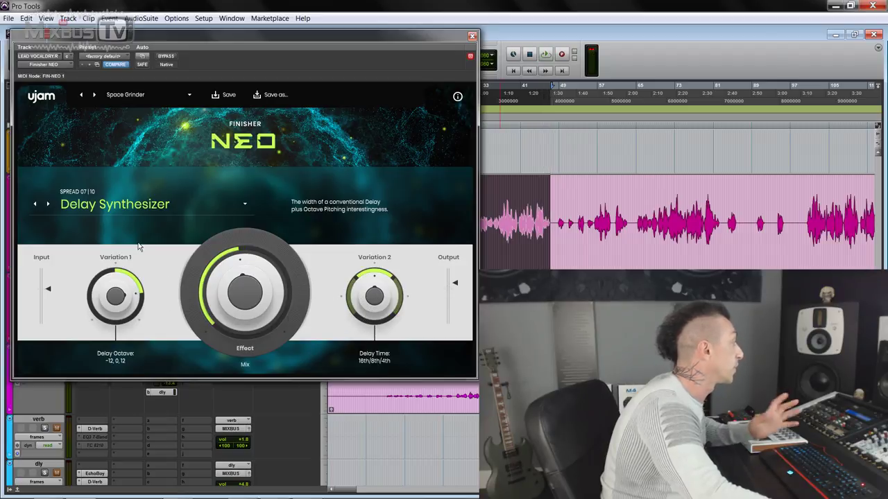
# - Load Huge Wide Lead and play the vocal, stepping Ambience Select down to its first type with the mix at about 46
pyautogui.click(48, 204)
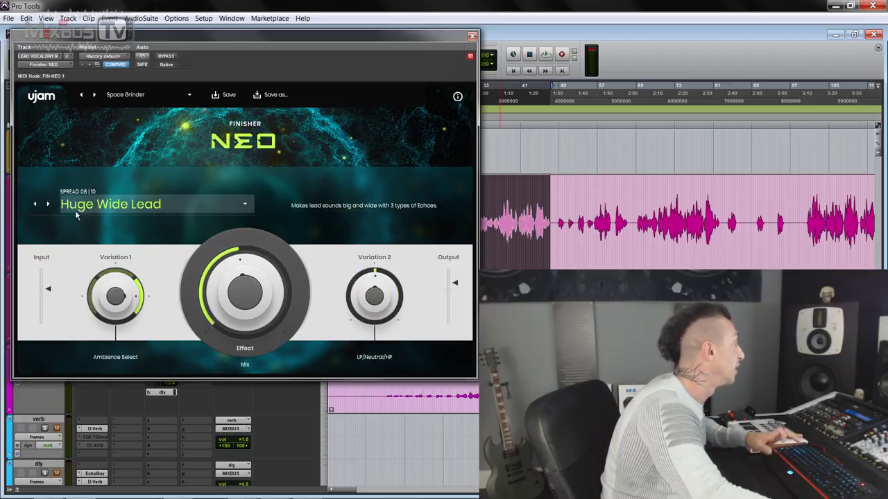
pyautogui.press('space')
pyautogui.moveTo(235, 301); pyautogui.dragTo(235, 282)
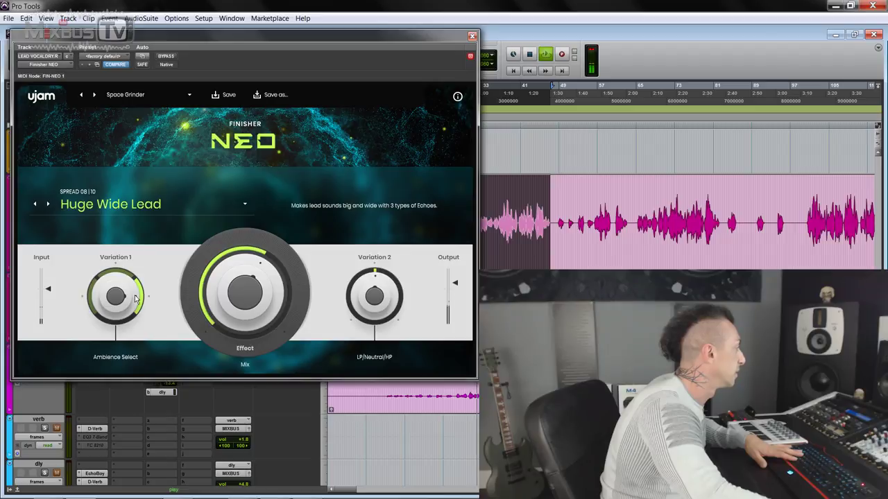
pyautogui.moveTo(117, 300); pyautogui.dragTo(116, 334)
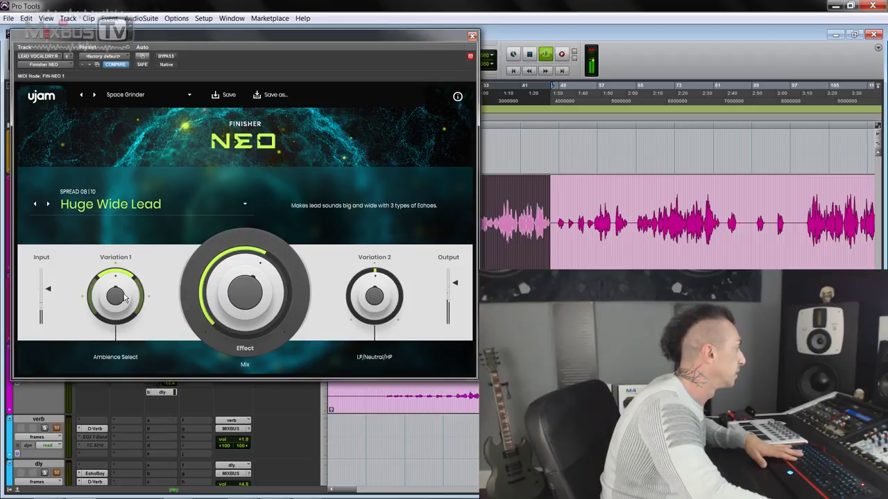
pyautogui.moveTo(237, 299); pyautogui.dragTo(237, 306)
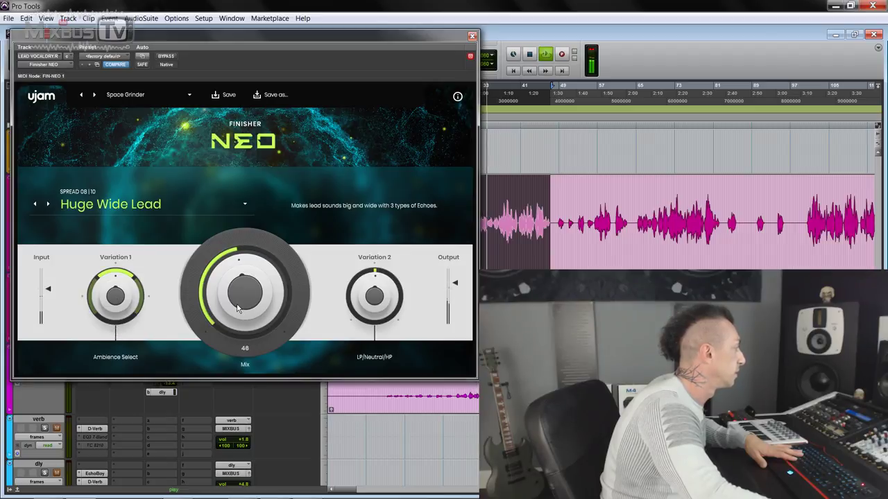
pyautogui.moveTo(116, 298); pyautogui.dragTo(115, 322)
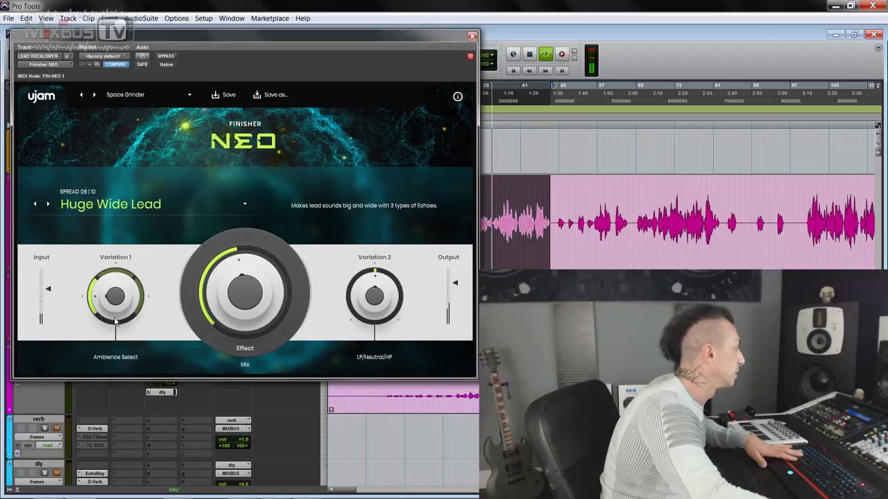
# - Shift Huge Wide Lead's LP/Neutral/HP filter toward low-pass at about 39, raise the mix to about half, and stop playback
pyautogui.moveTo(374, 294); pyautogui.dragTo(340, 337)
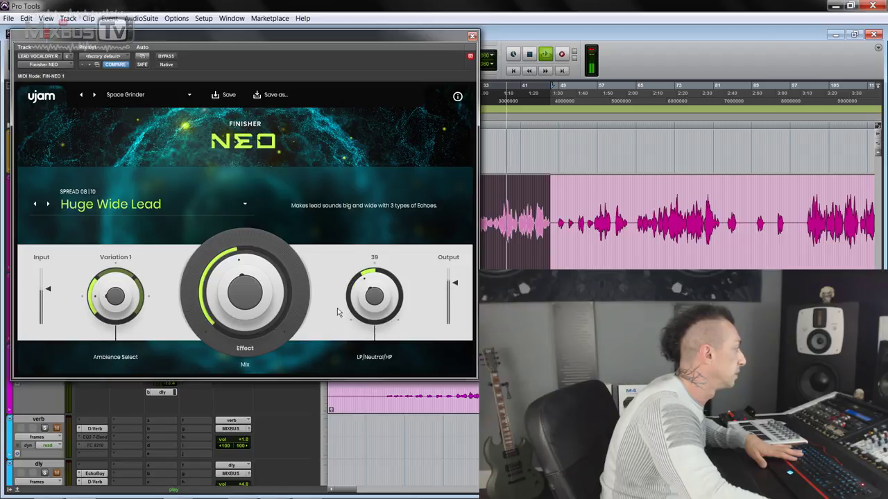
pyautogui.moveTo(212, 286); pyautogui.dragTo(237, 289)
pyautogui.press('space')
# - Load the Infinity mode and play the vocal, raising Grain Cloud Length and AmbienceLength with Sweep kept around the middle
pyautogui.press('Right')
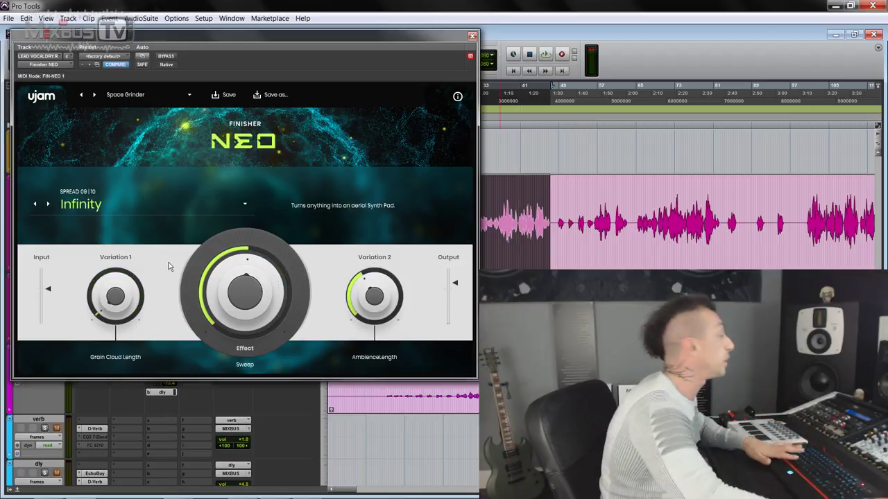
pyautogui.press('space')
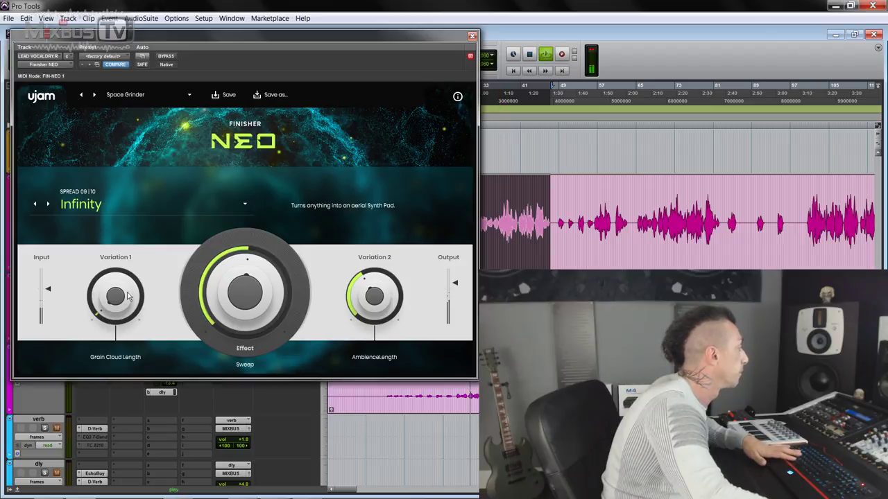
pyautogui.moveTo(116, 294); pyautogui.dragTo(115, 256)
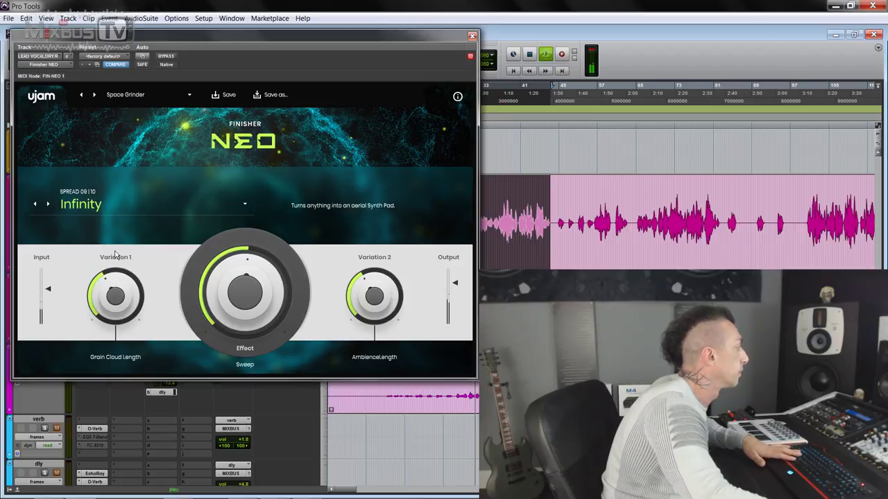
pyautogui.moveTo(215, 296); pyautogui.dragTo(214, 274)
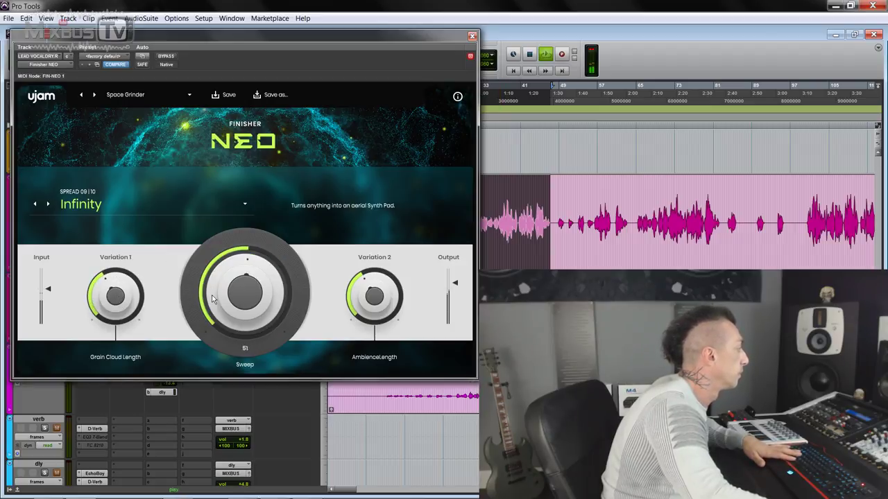
pyautogui.moveTo(371, 281); pyautogui.dragTo(372, 269)
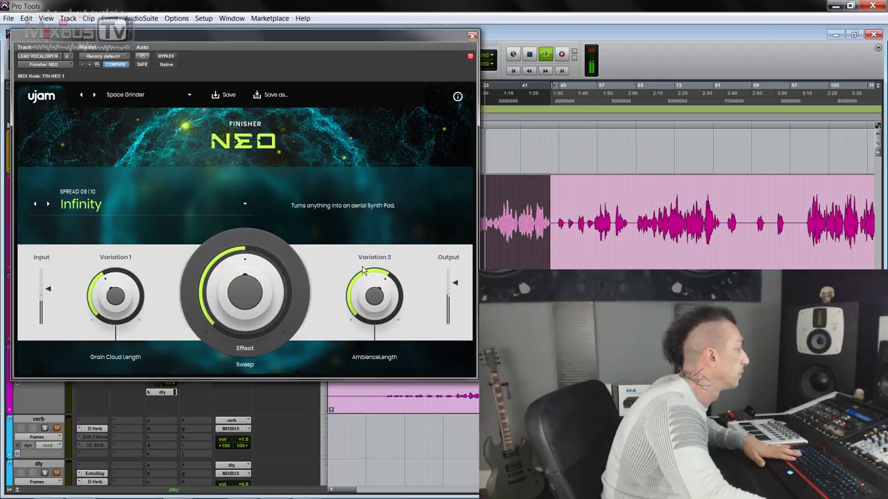
# - Raise Infinity's Grain Cloud Length to about 83, Sweep to about 63, and AmbienceLength to a high setting
pyautogui.moveTo(116, 292); pyautogui.dragTo(120, 256)
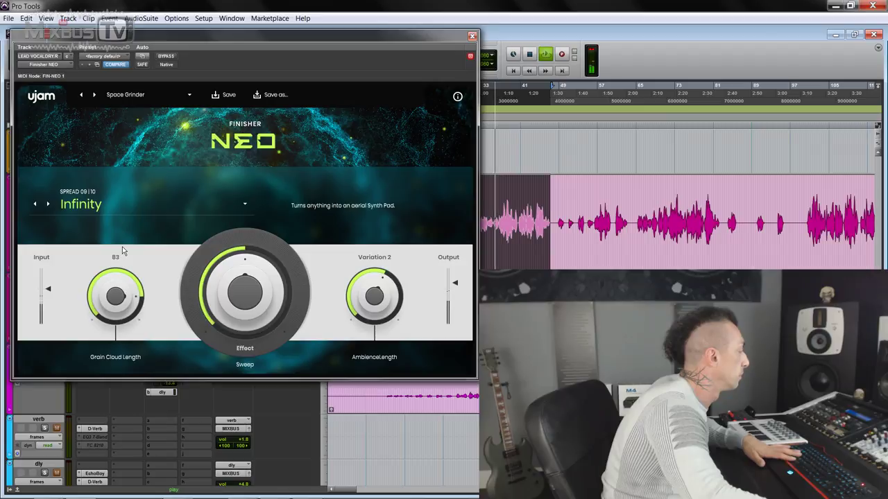
pyautogui.moveTo(236, 304); pyautogui.dragTo(236, 290)
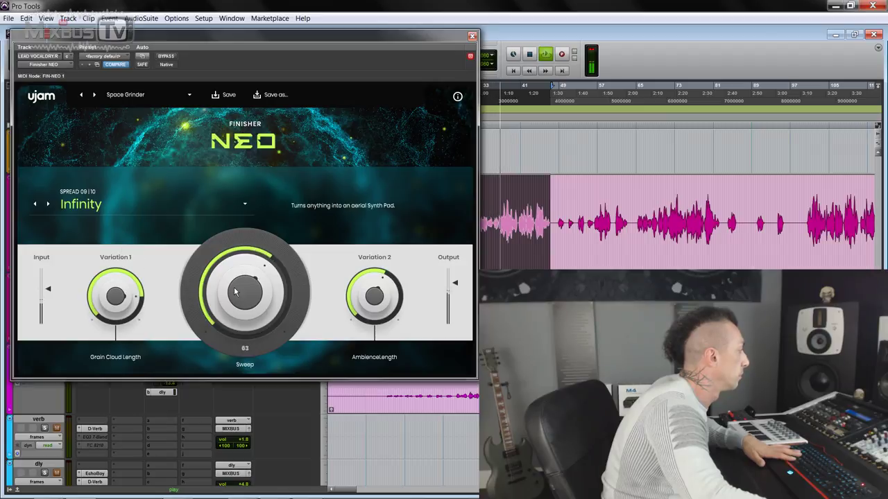
pyautogui.moveTo(375, 286); pyautogui.dragTo(385, 264)
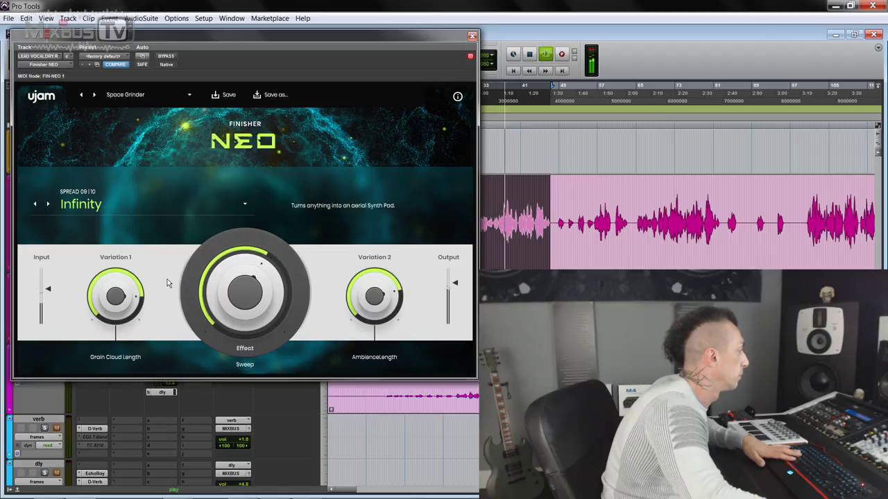
# - Lower Infinity's Grain Cloud Length and AmbienceLength below the middle, vary Sweep, and stop playback
pyautogui.moveTo(121, 285); pyautogui.dragTo(121, 312)
pyautogui.moveTo(245, 290); pyautogui.dragTo(244, 302)
pyautogui.moveTo(381, 290); pyautogui.dragTo(368, 343)
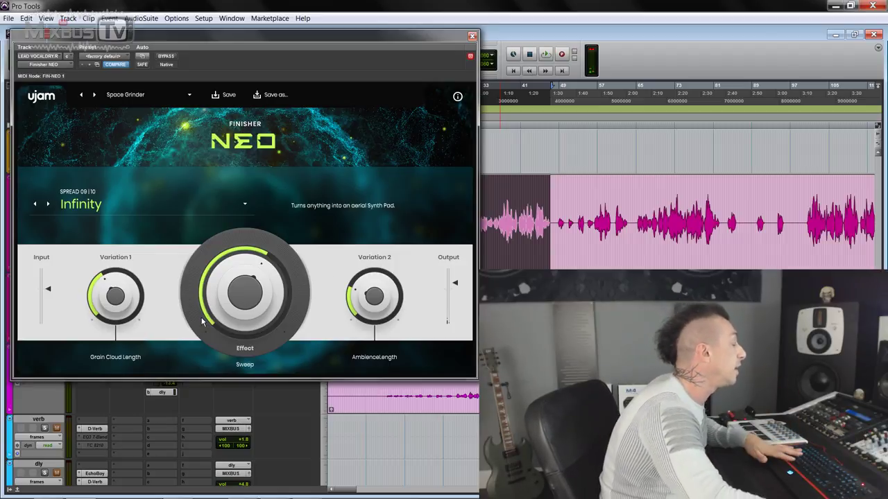
# - Load Sweet Nothing and play the vocal with the Phaser sweetener, raising Mix/Reverb Length and reducing Sweetener Speed
pyautogui.click(48, 205)
pyautogui.press('space')
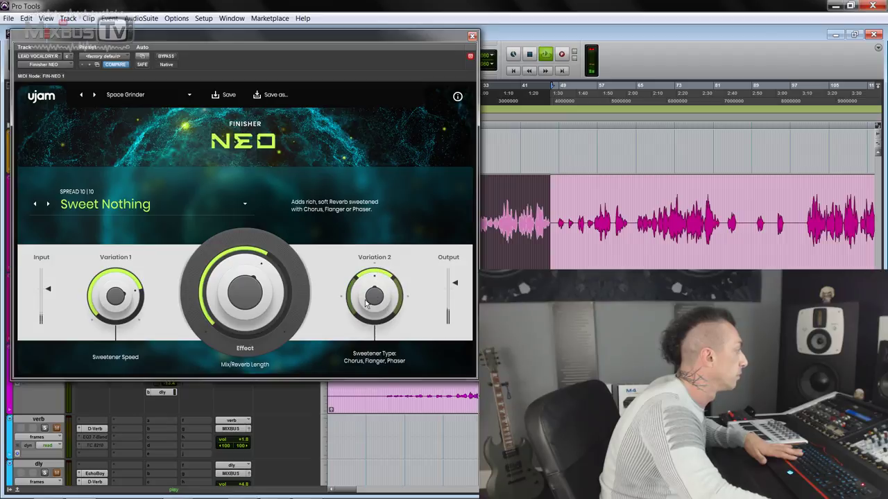
pyautogui.moveTo(267, 288); pyautogui.dragTo(226, 281)
pyautogui.moveTo(129, 314)
pyautogui.mouseDown()
pyautogui.moveTo(129, 353)
pyautogui.moveTo(129, 300)
pyautogui.mouseUp()
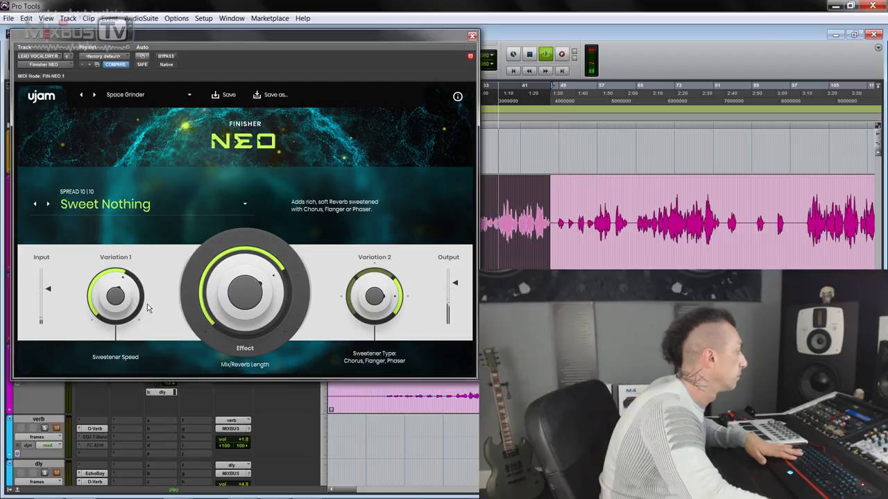
# - Lower Sweet Nothing's Mix/Reverb Length to about 48
pyautogui.moveTo(250, 295); pyautogui.dragTo(254, 319)
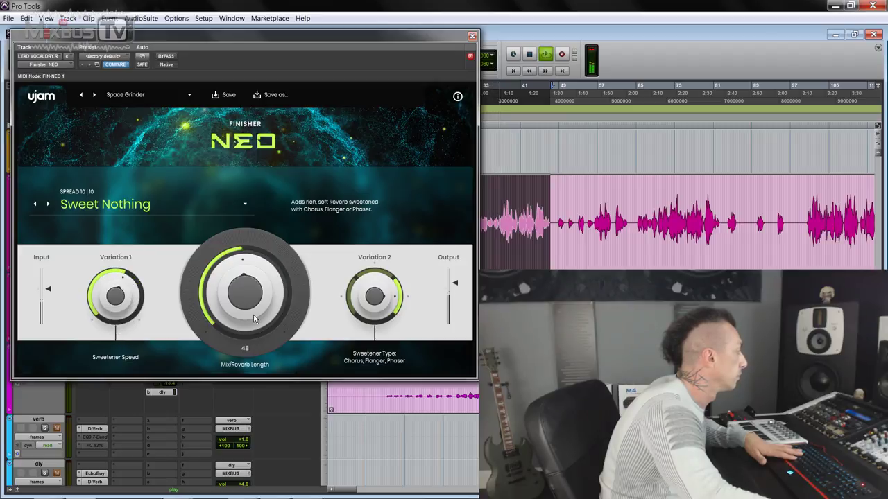
pyautogui.click(105, 206)
pyautogui.moveTo(125, 414)
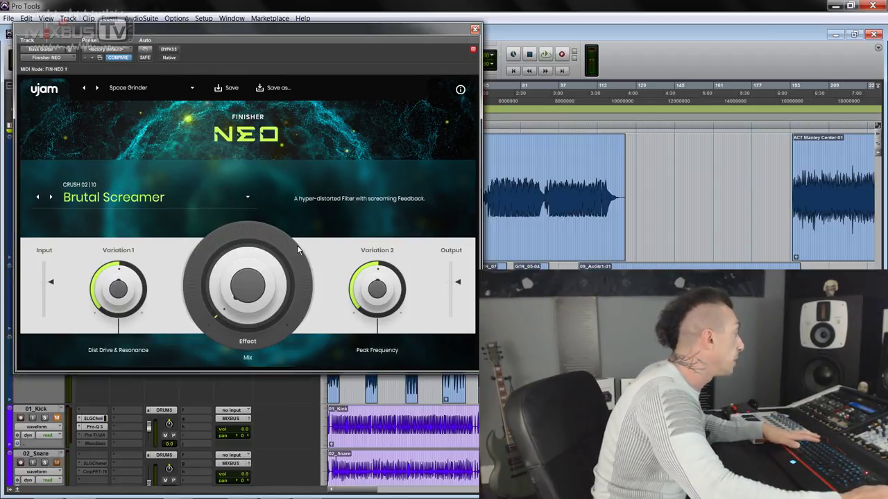
# - Play the bass guitar through Brutal Screamer, raising Mix while keeping it below the middle, and raise Peak Frequency and Dist Drive & Resonance
pyautogui.press('space')
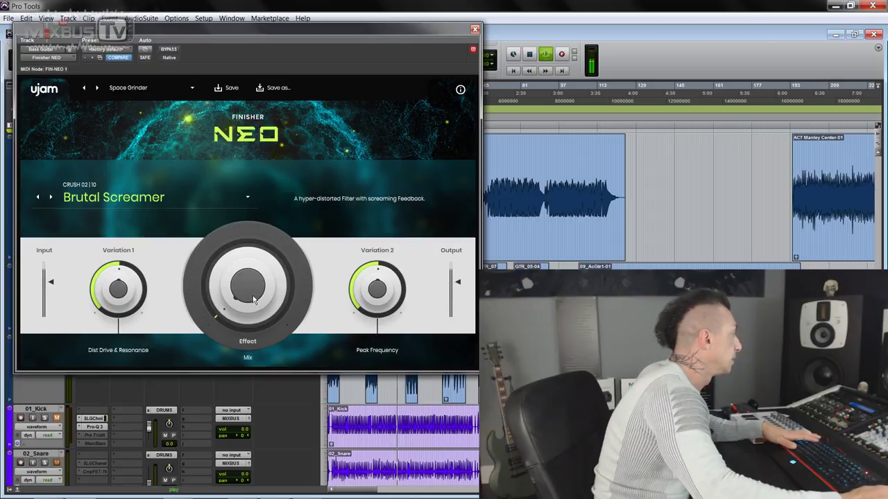
pyautogui.moveTo(270, 295); pyautogui.dragTo(242, 266)
pyautogui.moveTo(367, 288); pyautogui.dragTo(365, 247)
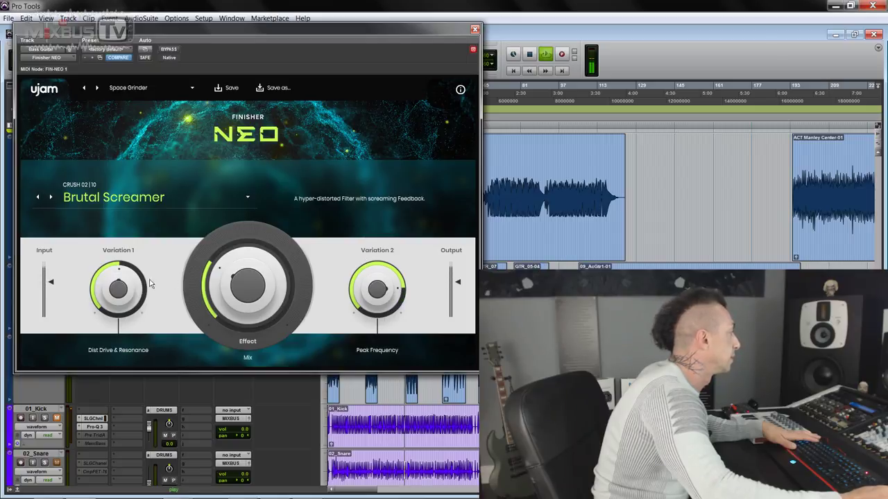
pyautogui.moveTo(150, 284); pyautogui.dragTo(148, 256)
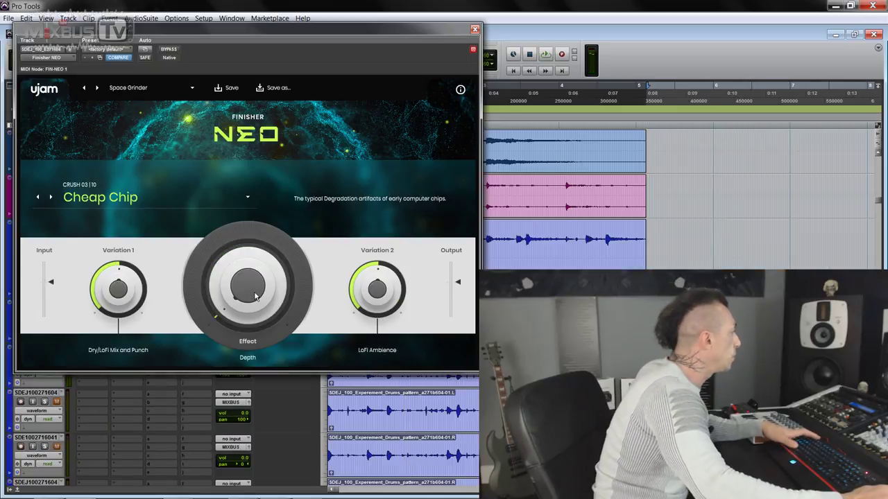
# - Play the drums through Cheap Chip, raising Depth to about 62, Dry/LoFi Mix and Punch above the middle, and LoFi Ambience to 100
pyautogui.press('space')
pyautogui.moveTo(254, 296); pyautogui.dragTo(237, 226)
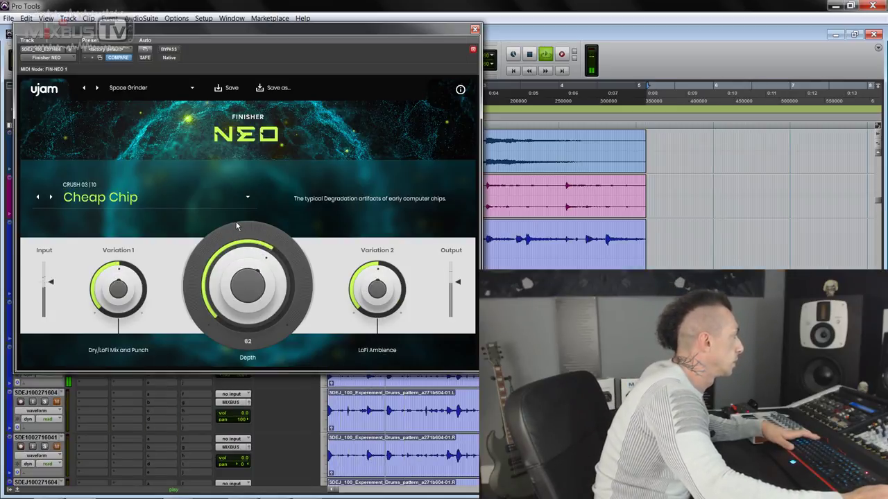
pyautogui.moveTo(118, 290)
pyautogui.mouseDown()
pyautogui.moveTo(117, 323)
pyautogui.moveTo(119, 274)
pyautogui.mouseUp()
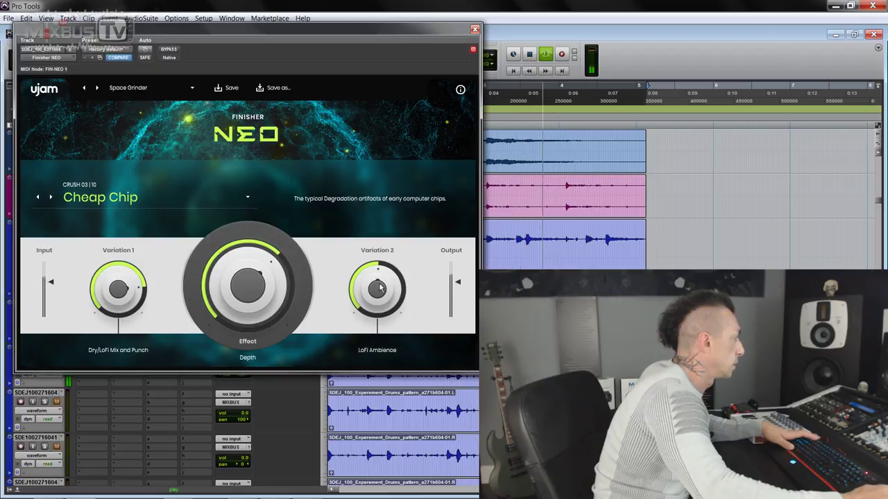
pyautogui.moveTo(380, 288); pyautogui.dragTo(373, 224)
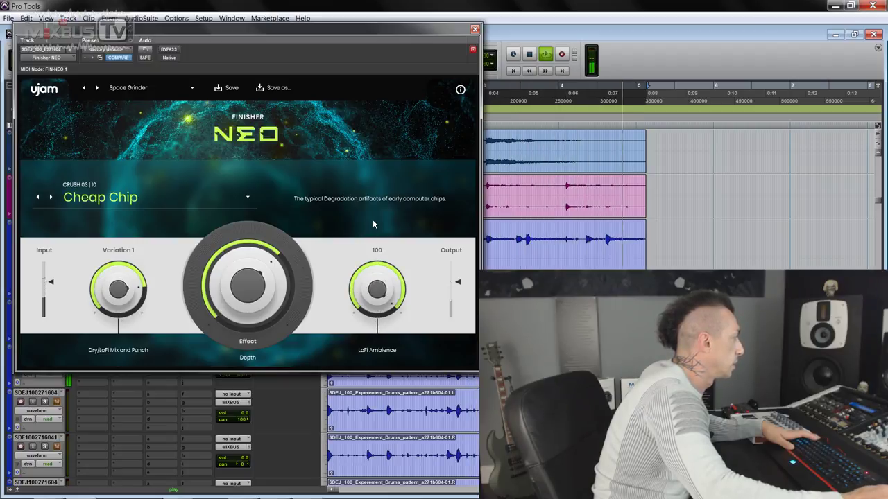
# - Raise Cheap Chip's Depth to about 89, lower Dry/LoFi Mix and Punch to about 39, reduce LoFi Ambience slightly, and stop playback
pyautogui.moveTo(248, 281); pyautogui.dragTo(249, 321)
pyautogui.moveTo(251, 276); pyautogui.dragTo(256, 246)
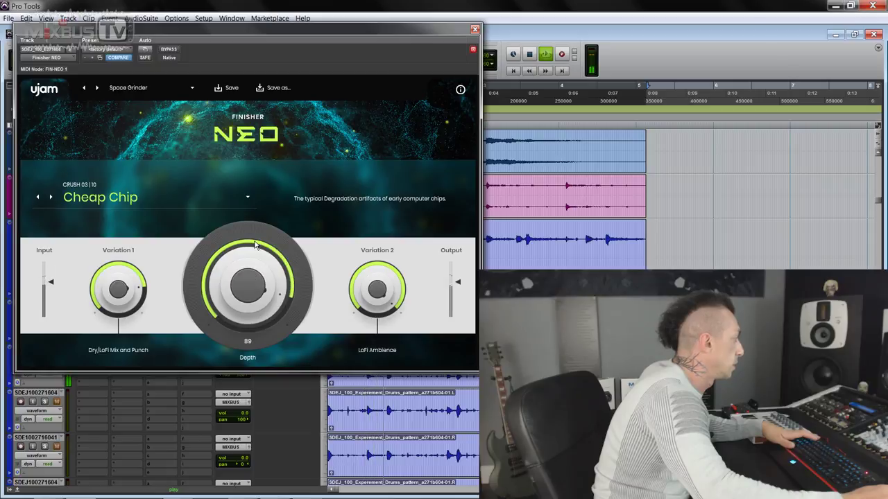
pyautogui.moveTo(142, 328); pyautogui.dragTo(146, 340)
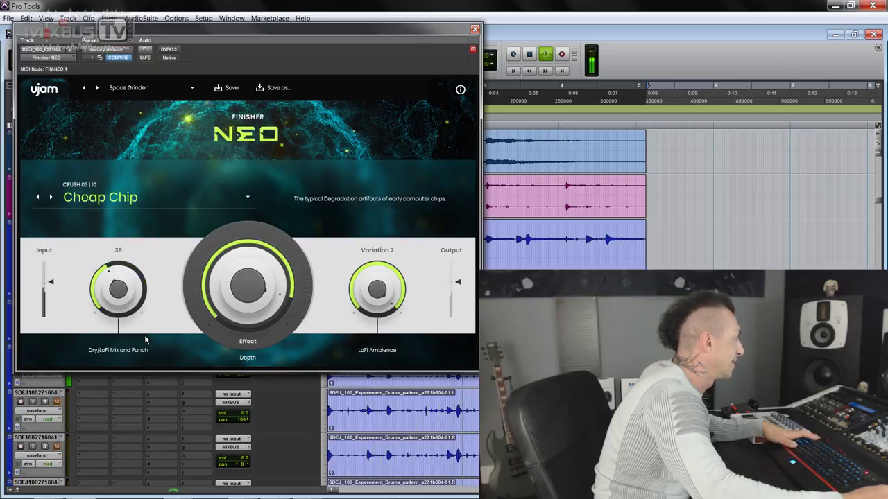
pyautogui.moveTo(378, 315)
pyautogui.mouseDown()
pyautogui.moveTo(376, 350)
pyautogui.moveTo(376, 319)
pyautogui.mouseUp()
pyautogui.press('space')
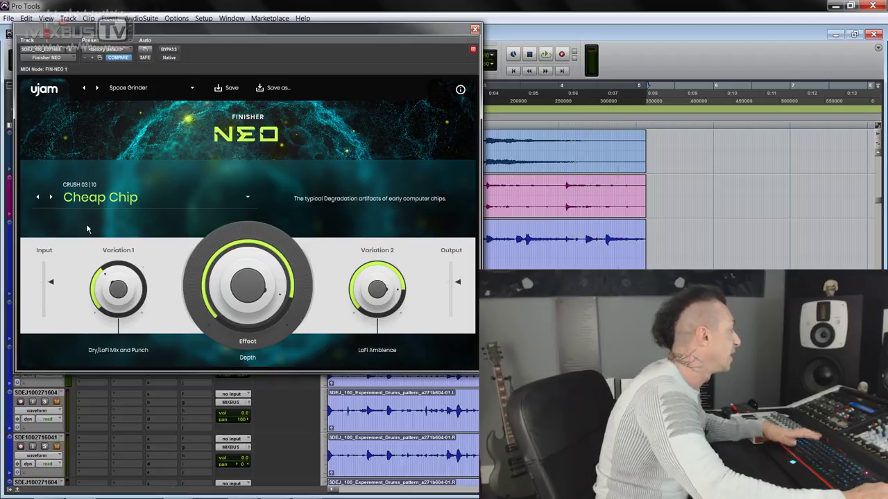
# - Load Cutting Edge Stack and play the drums with high Stereo Width and Ambience, varying Distortion Gain and leaving it near the middle
pyautogui.click(51, 197)
pyautogui.click(51, 197)
pyautogui.press('space')
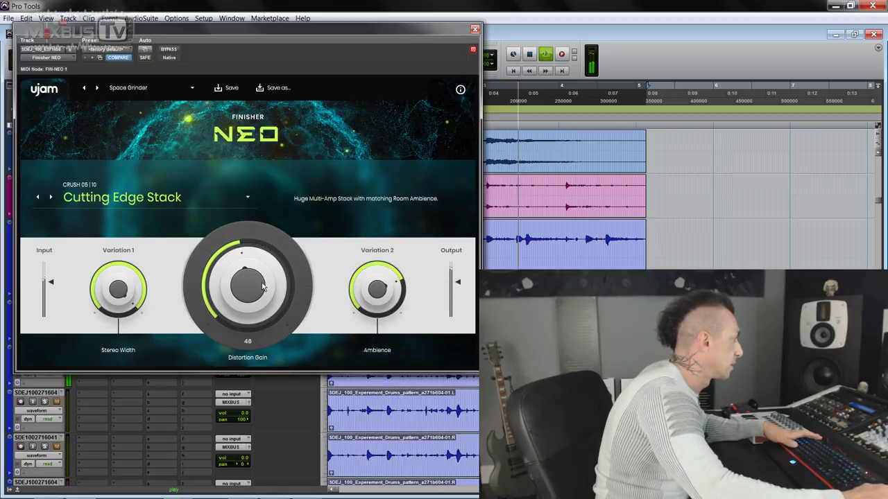
pyautogui.moveTo(373, 278)
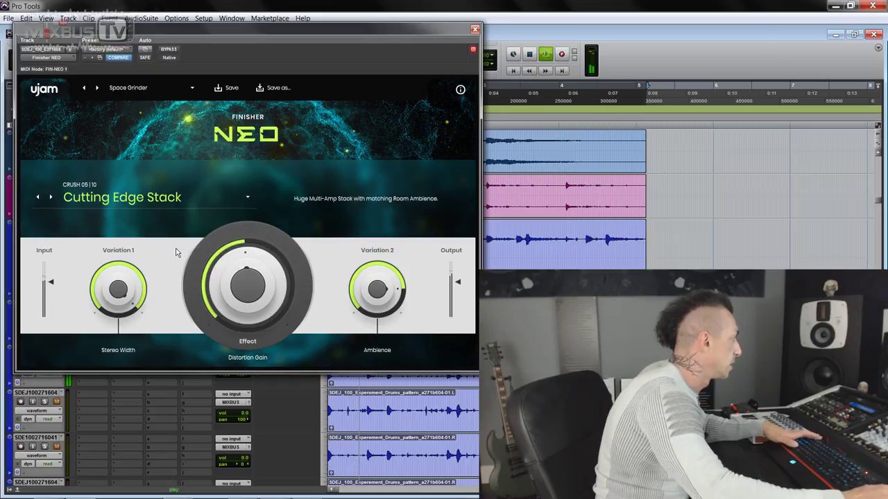
pyautogui.moveTo(230, 218); pyautogui.dragTo(244, 363)
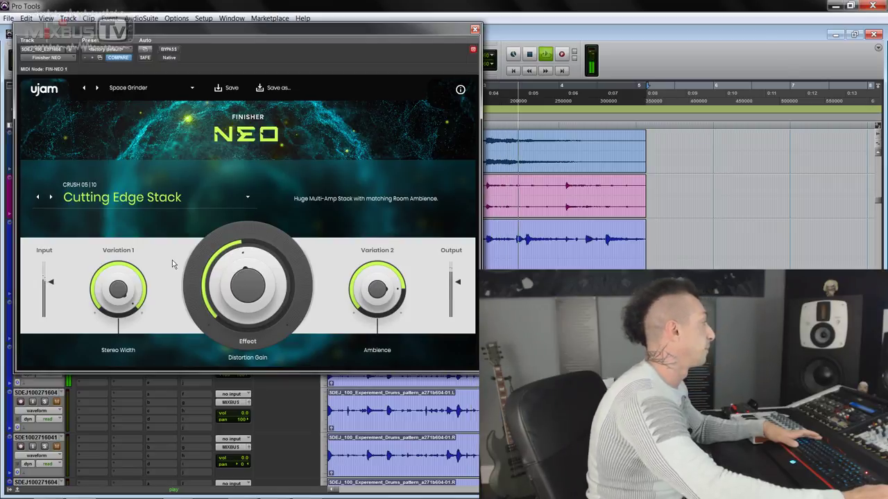
pyautogui.press('space')
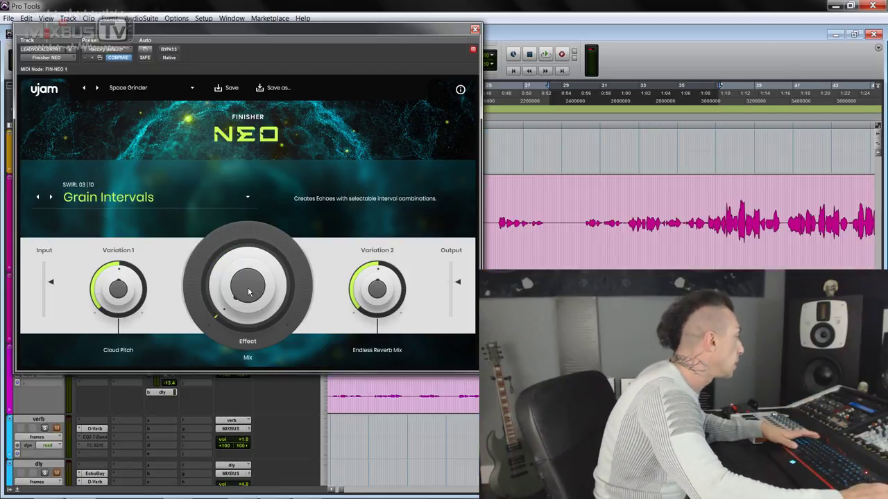
# - Play the vocal through Grain Intervals, raising Mix above the middle and lowering Endless Reverb Mix to about 27 and Cloud Pitch to minimum
pyautogui.press('space')
pyautogui.moveTo(248, 291); pyautogui.dragTo(266, 284)
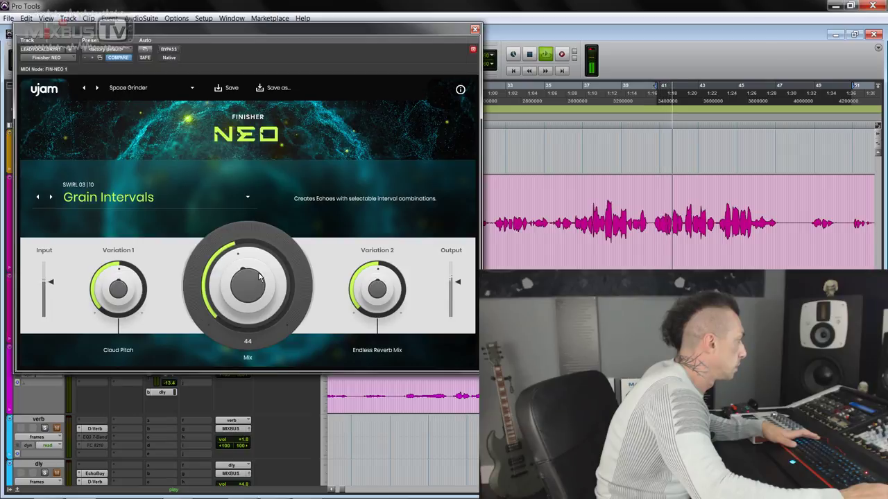
pyautogui.moveTo(134, 297)
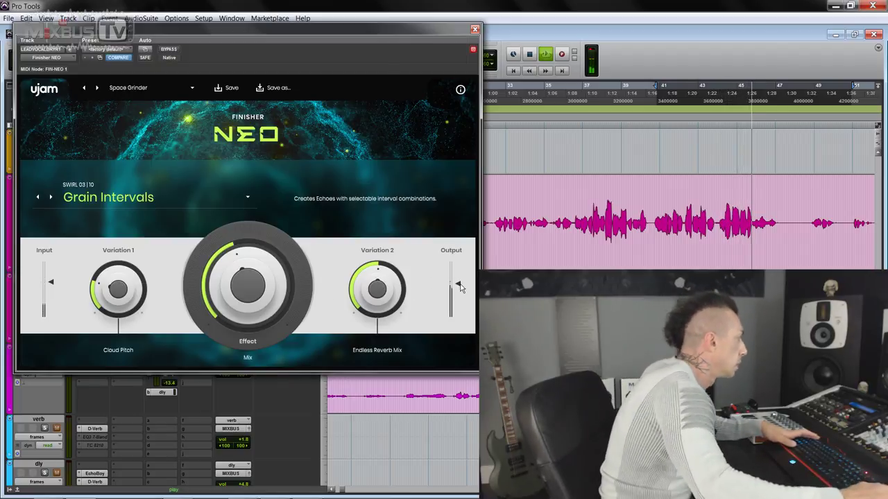
pyautogui.moveTo(258, 284); pyautogui.dragTo(261, 270)
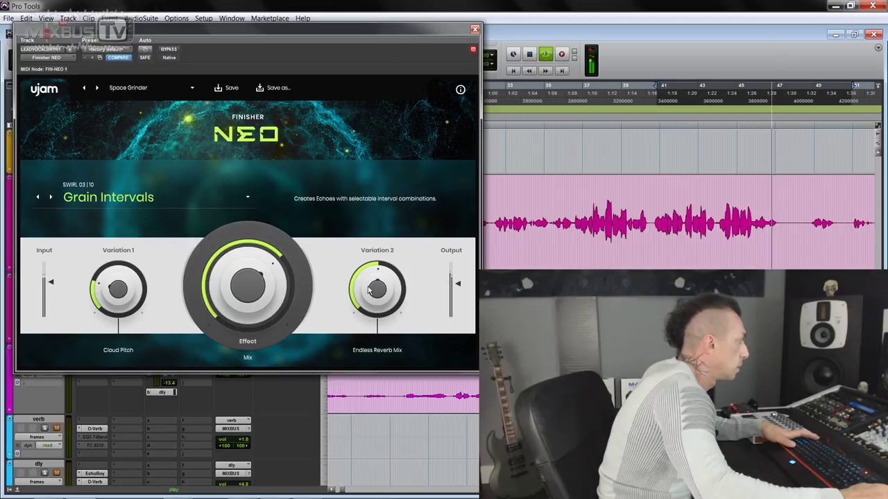
pyautogui.moveTo(378, 297); pyautogui.dragTo(378, 317)
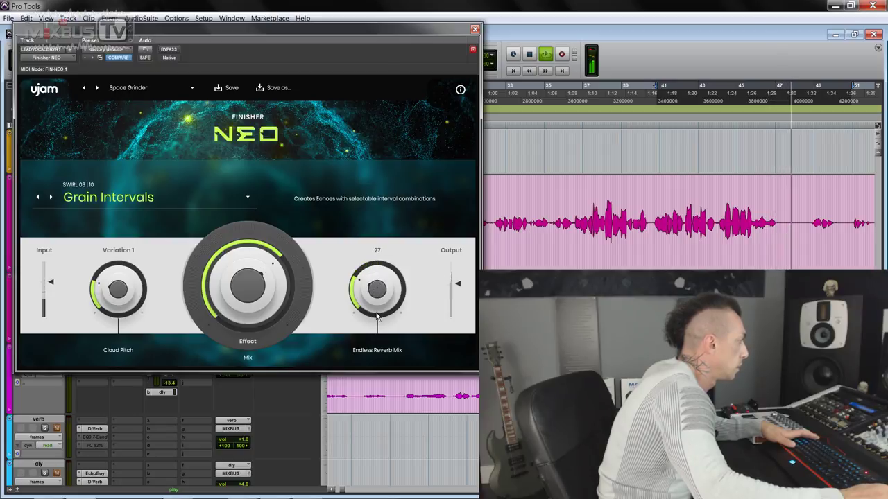
pyautogui.moveTo(122, 283); pyautogui.dragTo(174, 299)
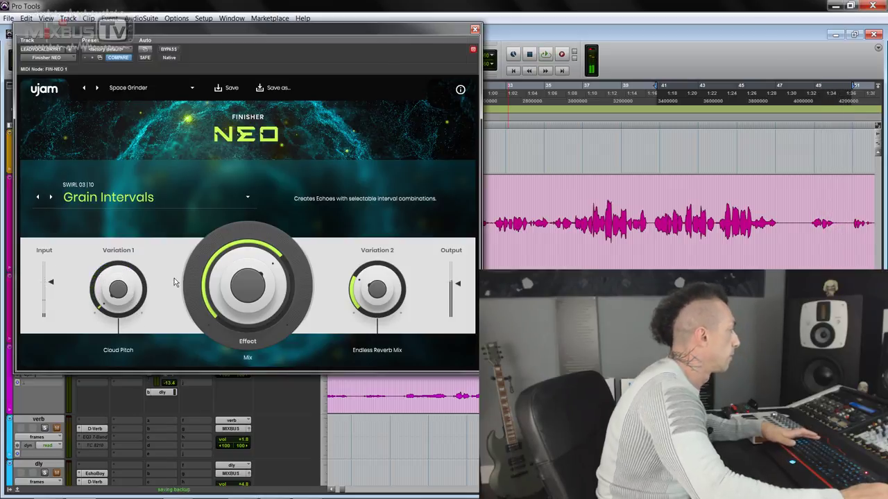
# - Load Hyper Rotary and play the vocal, raising Tunnel Ambience Mix and Rotary Speed to about 50 while slightly reducing Effect Mix
pyautogui.click(51, 199)
pyautogui.press('space')
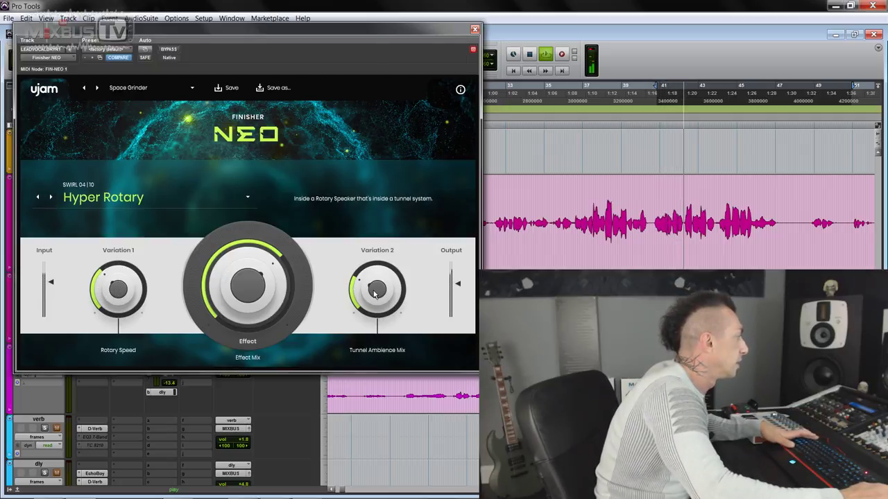
pyautogui.moveTo(375, 294); pyautogui.dragTo(298, 270)
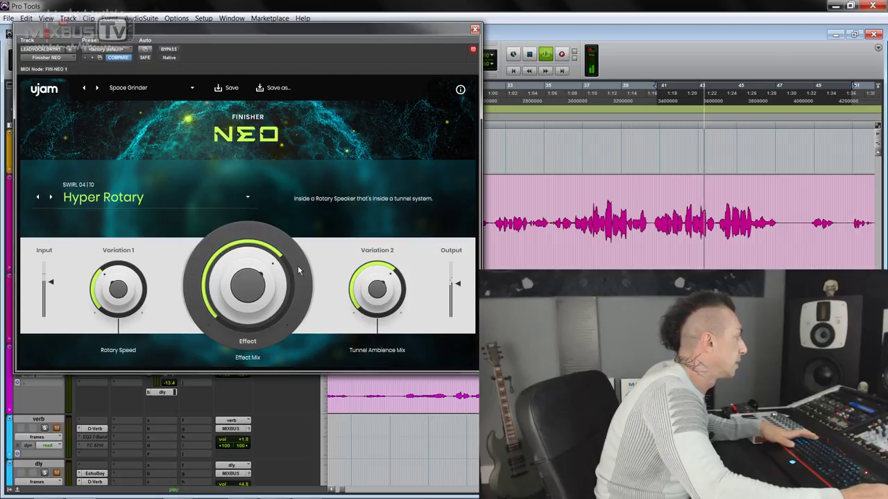
pyautogui.moveTo(115, 294); pyautogui.dragTo(126, 253)
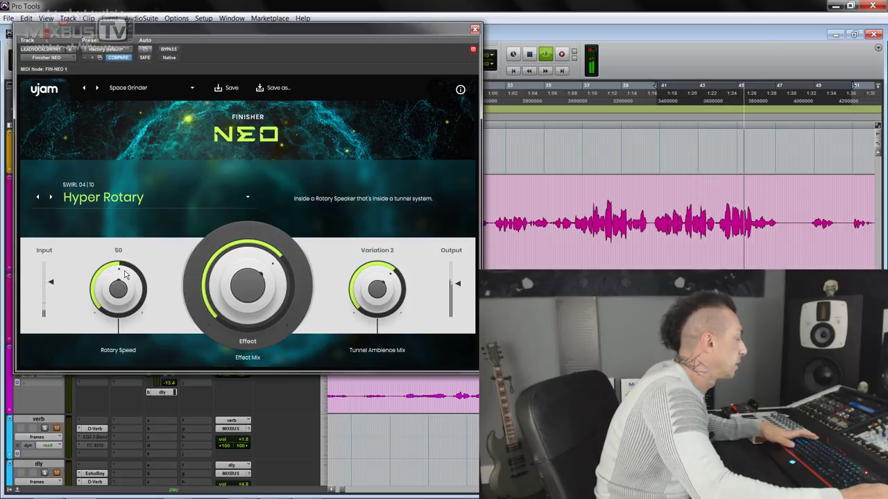
pyautogui.moveTo(246, 286); pyautogui.dragTo(250, 294)
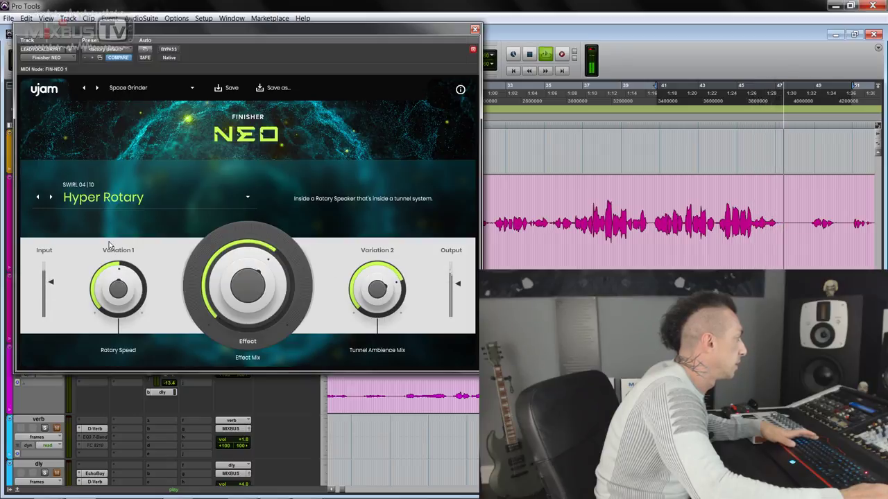
pyautogui.press('space')
# - Load Pan Americana and play the vocal at a slower Rate, sweeping the stereo width/room control down to about 24 and up to about 96
pyautogui.click(50, 197)
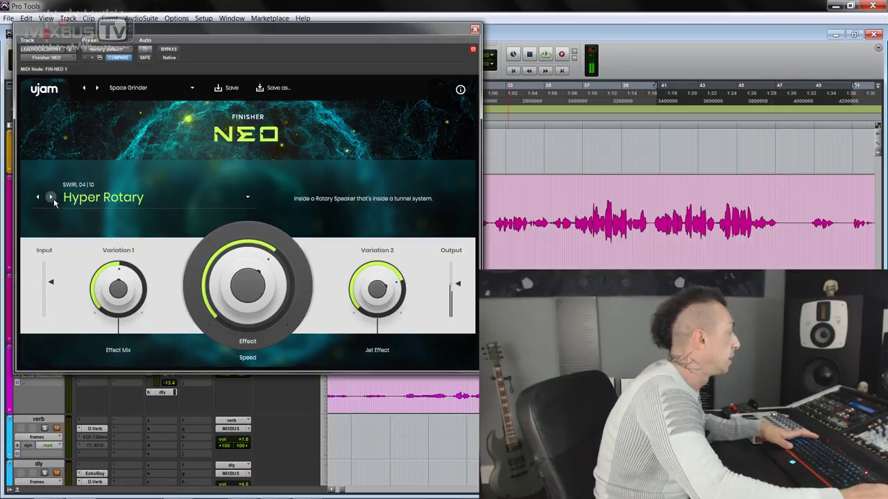
pyautogui.click(50, 197)
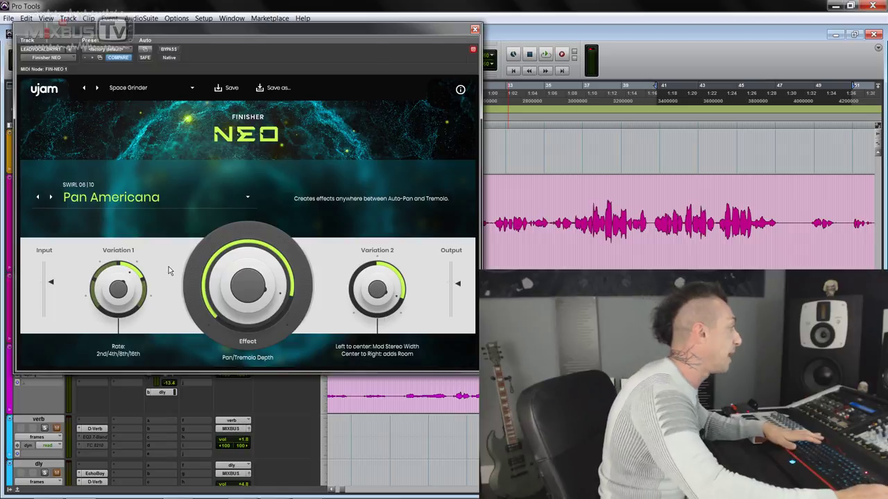
pyautogui.press('space')
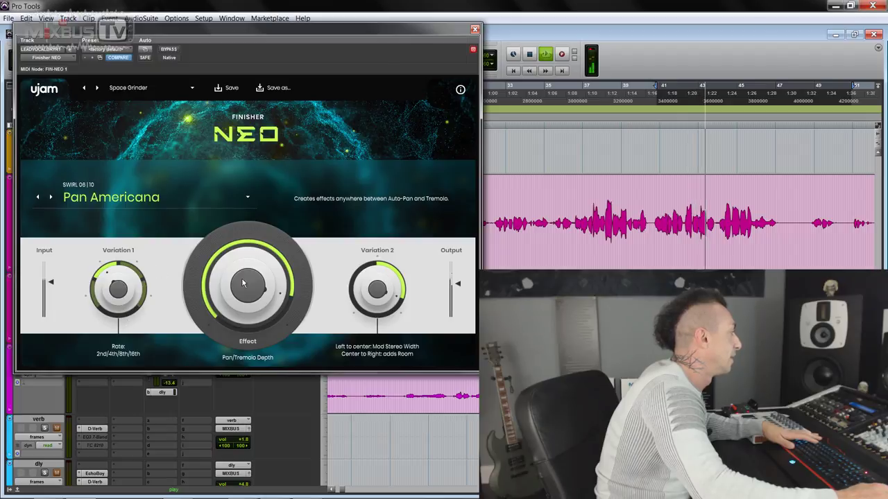
pyautogui.moveTo(354, 290); pyautogui.dragTo(360, 360)
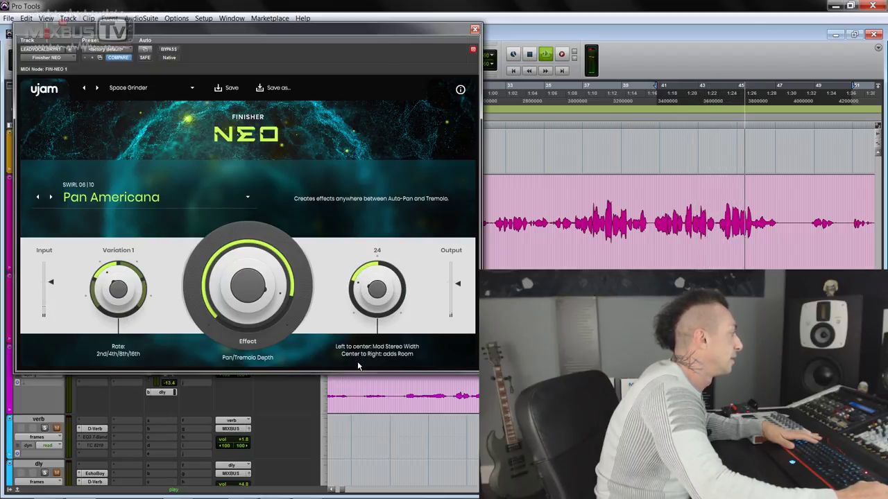
pyautogui.moveTo(360, 353); pyautogui.dragTo(360, 335)
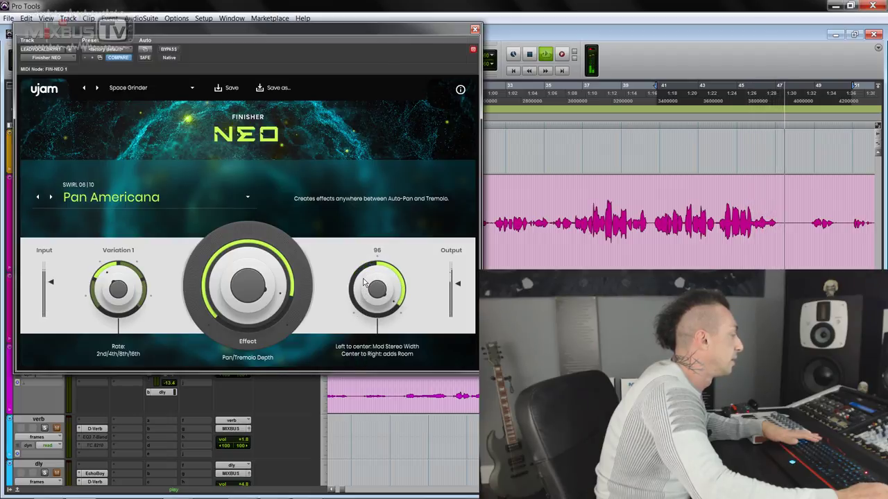
# - Restart the vocal through Pan Americana with a faster Rate and raise Pan/Tremolo Depth to a high setting
pyautogui.press('space')
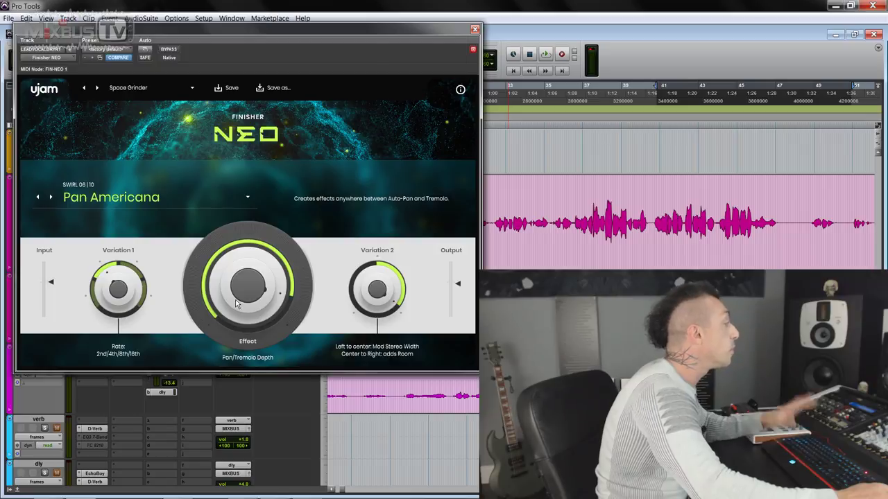
pyautogui.press('space')
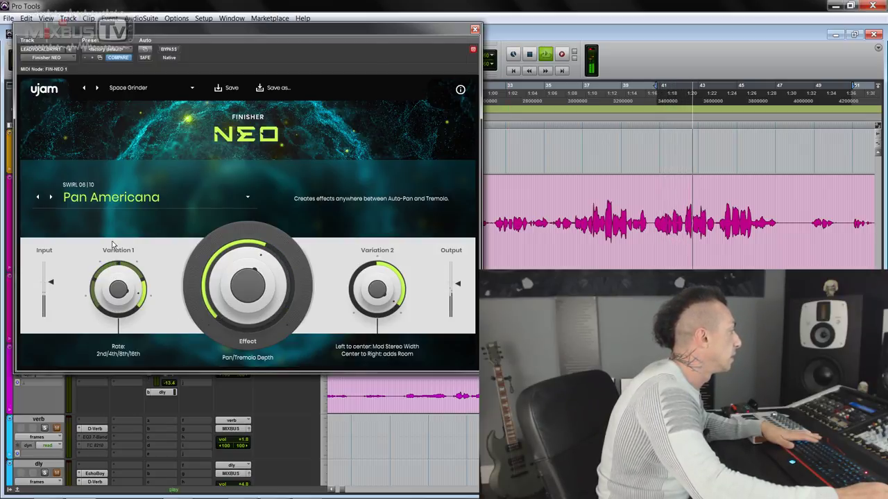
pyautogui.moveTo(241, 292); pyautogui.dragTo(252, 263)
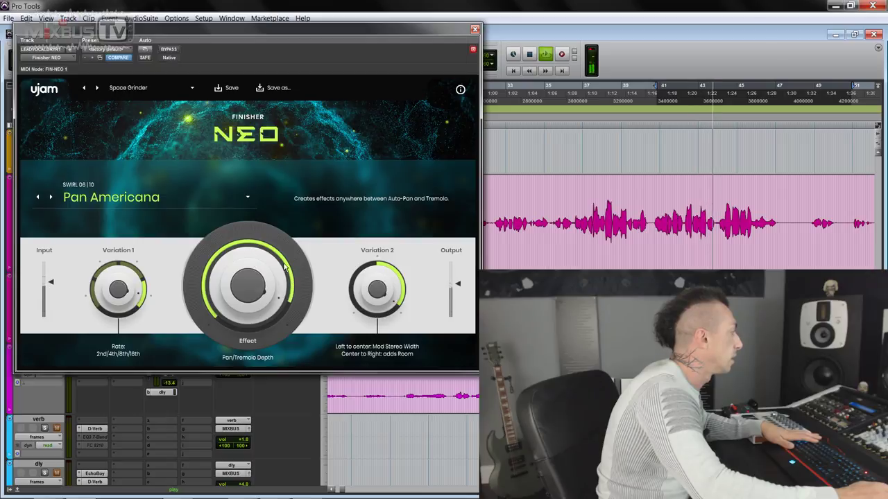
# - Play the vocal through Space Grinder with a high Effect Mix, raising Grain Delay Mix and Speed well above the middle
pyautogui.moveTo(378, 289); pyautogui.dragTo(340, 260)
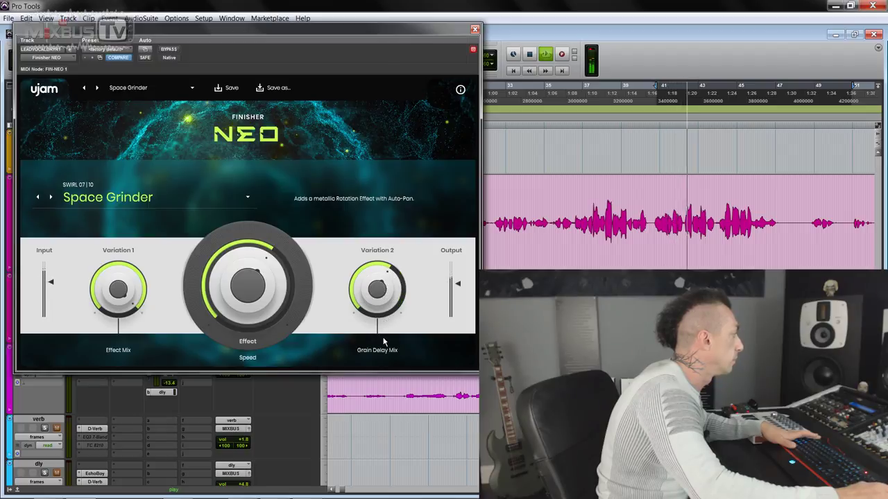
pyautogui.moveTo(200, 290); pyautogui.dragTo(254, 276)
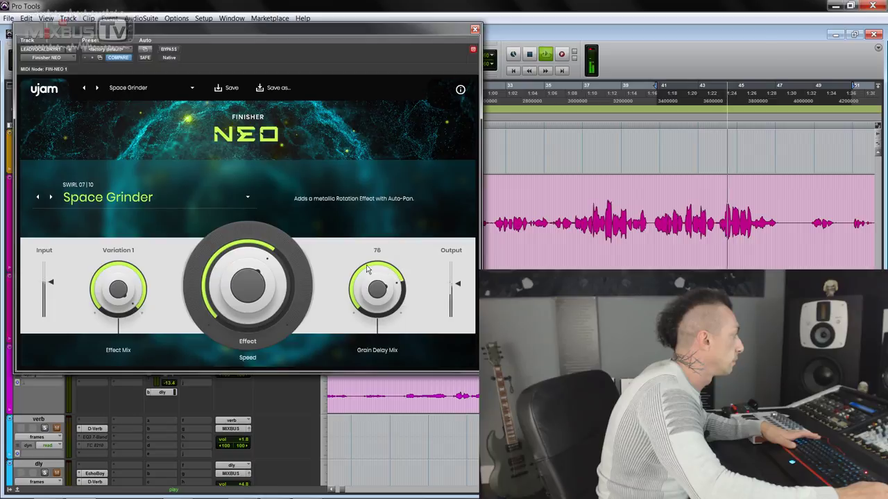
pyautogui.moveTo(248, 281)
pyautogui.mouseDown()
pyautogui.moveTo(250, 324)
pyautogui.moveTo(252, 272)
pyautogui.mouseUp()
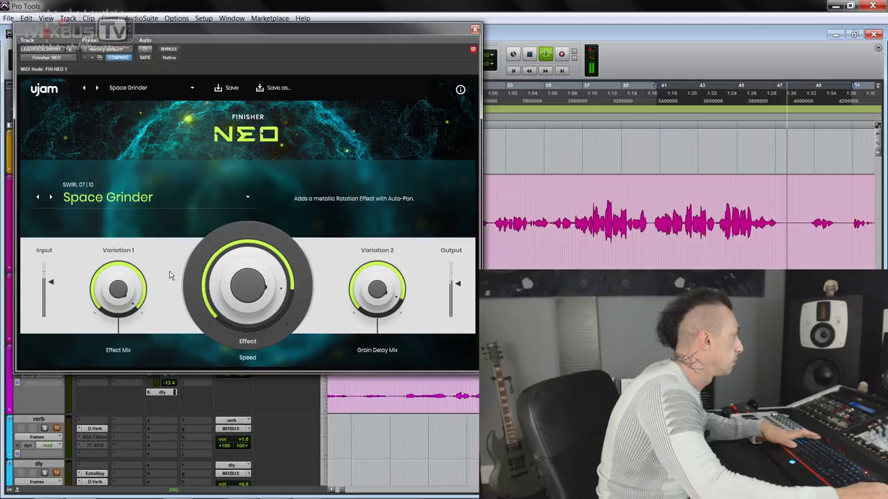
# - Load Comb & Space and play the vocal while lowering Comb Filter Frequency to about 29
pyautogui.click(50, 197)
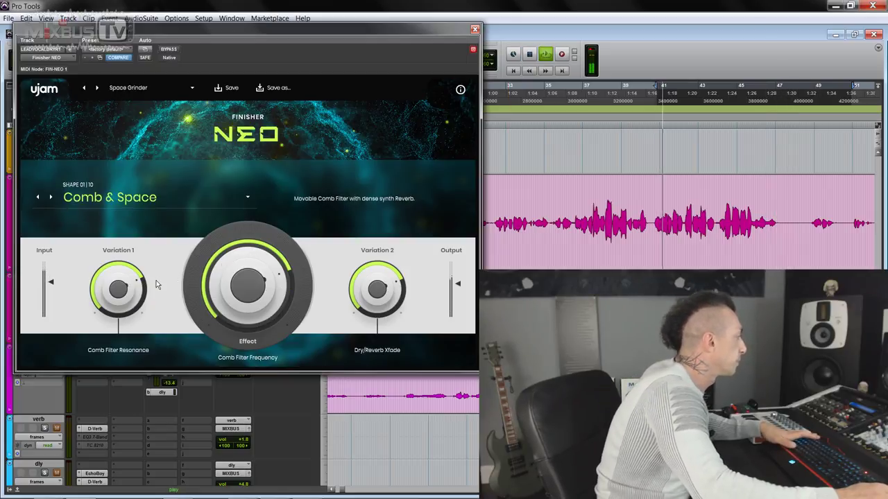
pyautogui.press('space')
pyautogui.moveTo(210, 305); pyautogui.dragTo(233, 345)
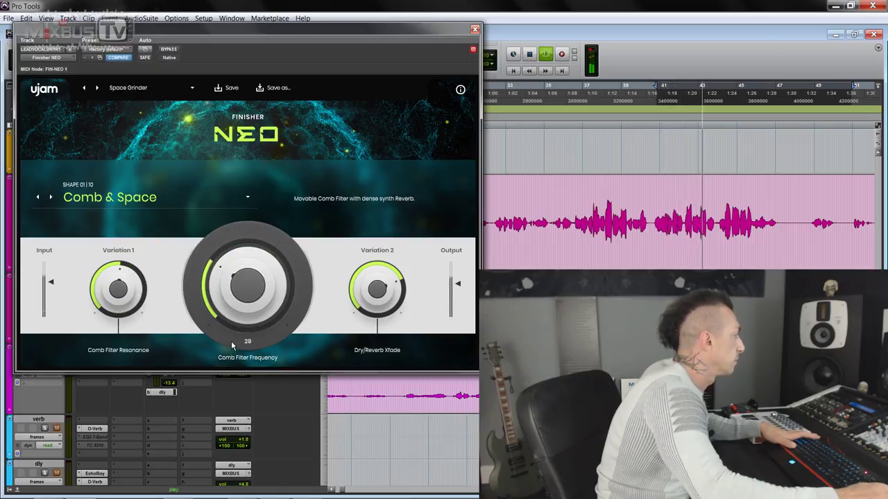
# - Load Dirty Filter during vocal playback and reduce Filter Sweep and Saturation well below the middle
pyautogui.click(208, 197)
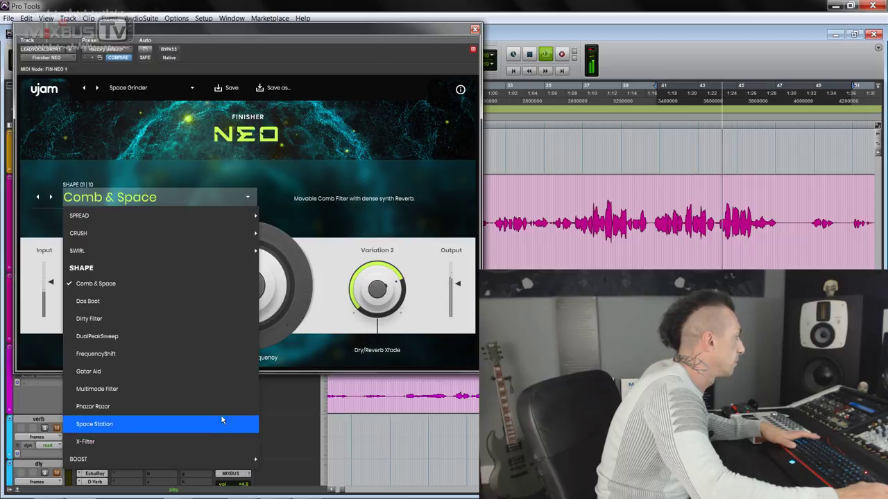
pyautogui.click(171, 316)
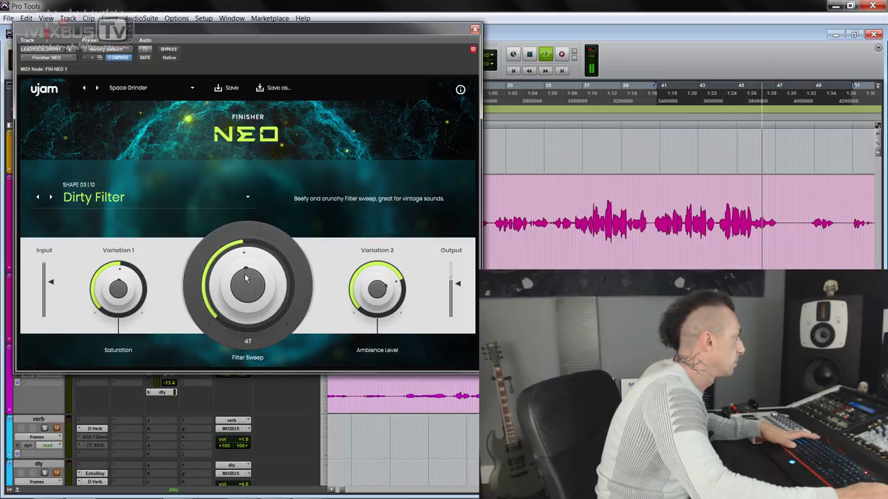
pyautogui.moveTo(247, 281); pyautogui.dragTo(248, 305)
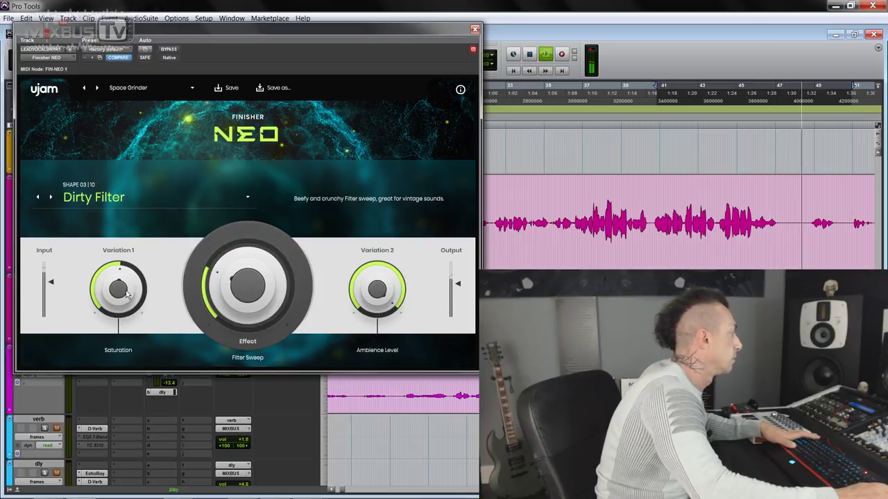
pyautogui.moveTo(125, 297); pyautogui.dragTo(126, 305)
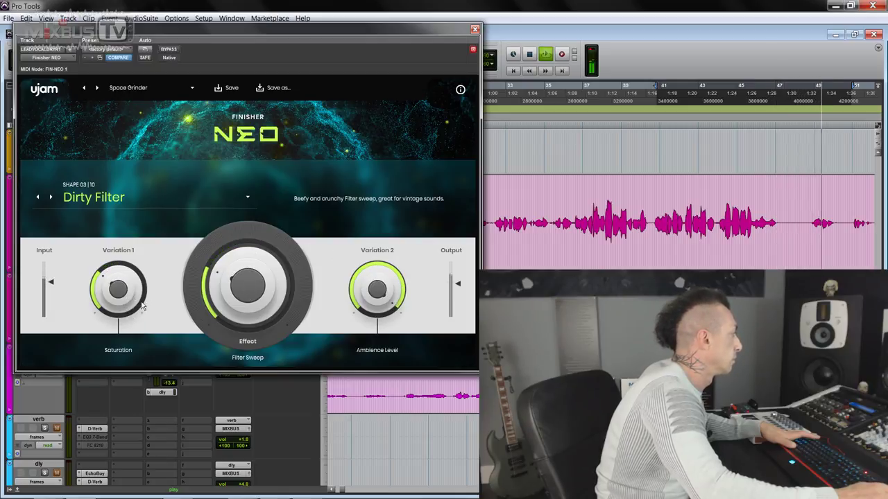
pyautogui.moveTo(233, 291)
pyautogui.mouseDown()
pyautogui.moveTo(242, 216)
pyautogui.moveTo(217, 297)
pyautogui.mouseUp()
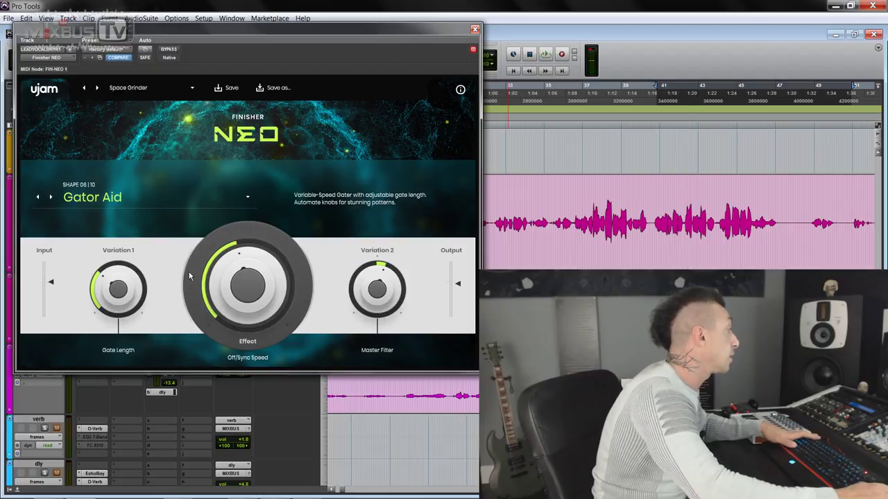
# - Play the vocal through Gator Aid, raising Off/Sync Speed above 75 and varying Gate Length and Master Filter
pyautogui.press('space')
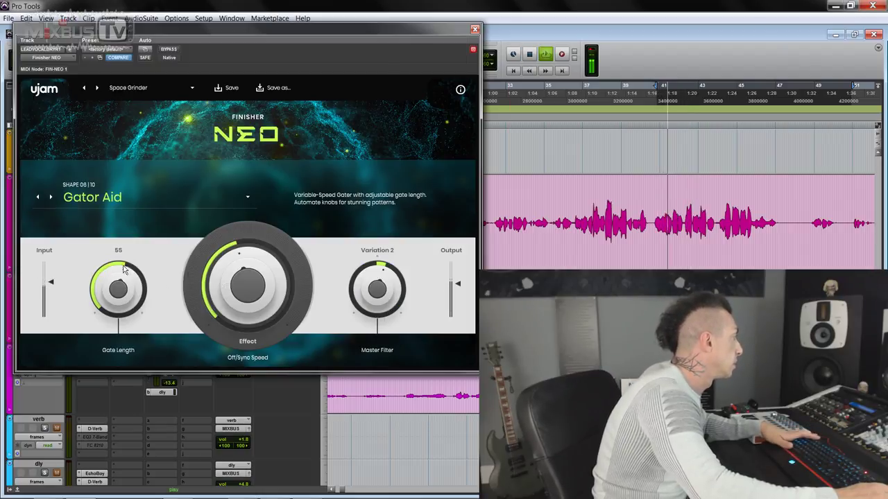
pyautogui.moveTo(123, 299); pyautogui.dragTo(132, 260)
pyautogui.moveTo(237, 279); pyautogui.dragTo(238, 250)
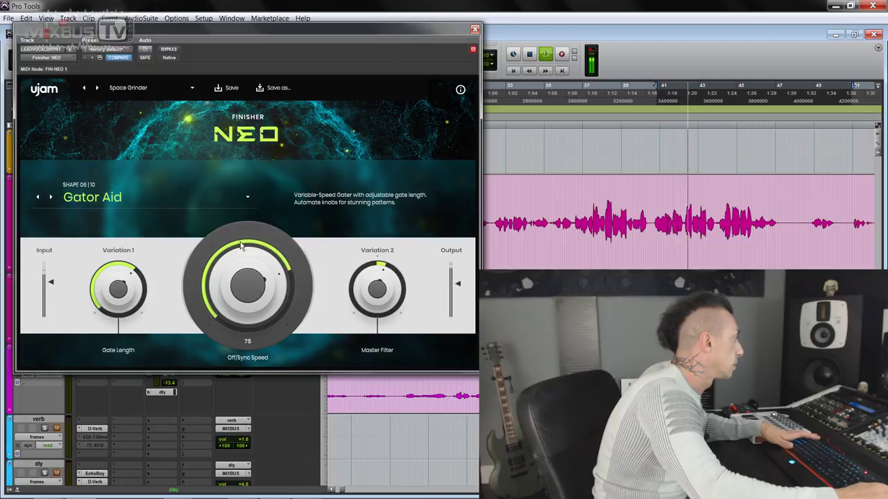
pyautogui.moveTo(374, 286); pyautogui.dragTo(343, 283)
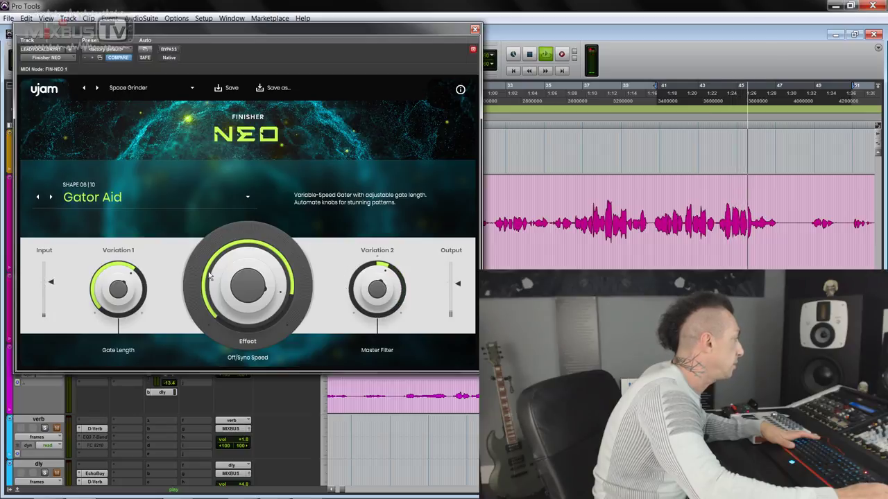
pyautogui.moveTo(122, 294); pyautogui.dragTo(125, 283)
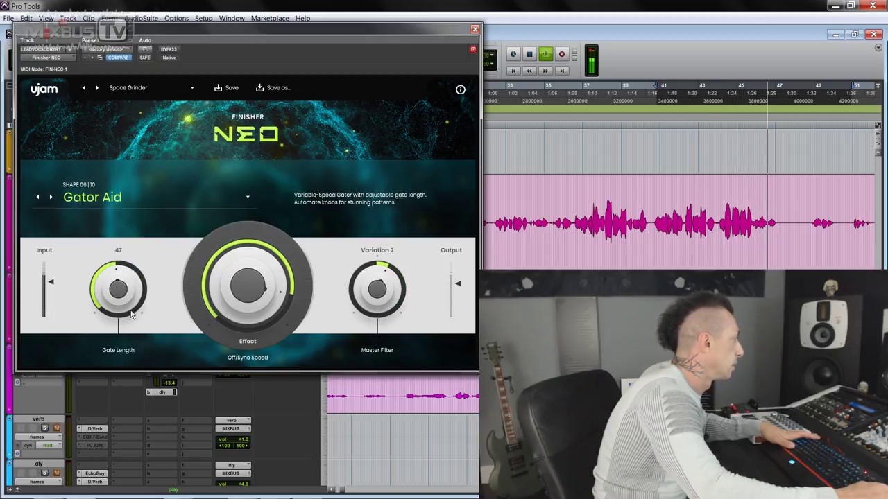
# - Load Phazor Razor and play the vocal, raising Delay Mix/Feedback and lowering Distortion Drive and Phaser Center Freq
pyautogui.click(51, 199)
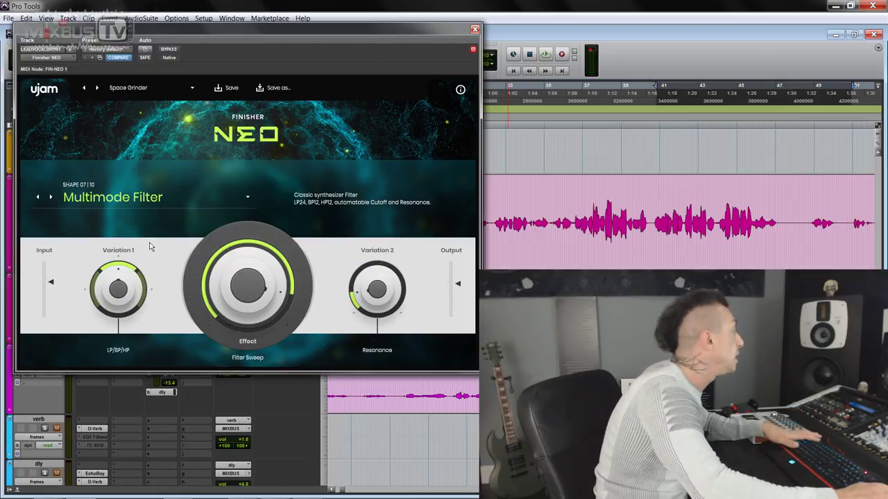
pyautogui.press('space')
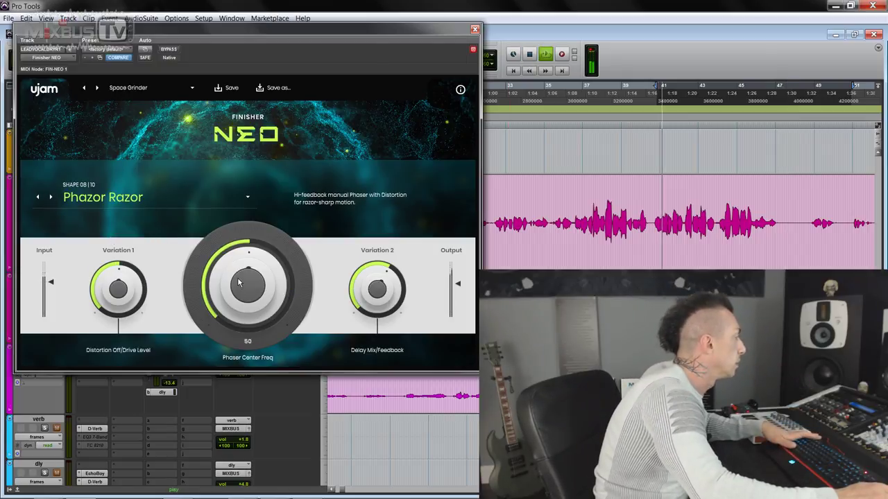
pyautogui.moveTo(123, 294); pyautogui.dragTo(123, 269)
pyautogui.moveTo(381, 290); pyautogui.dragTo(383, 264)
pyautogui.moveTo(123, 295); pyautogui.dragTo(125, 342)
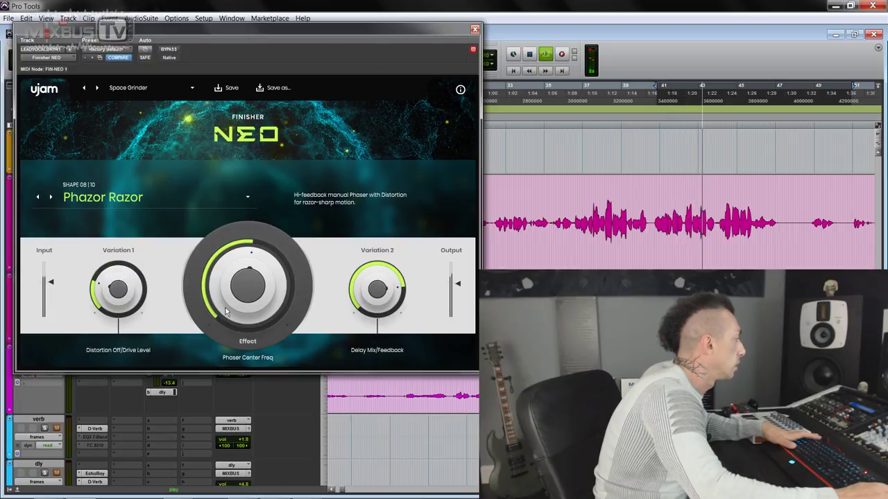
pyautogui.moveTo(236, 305)
pyautogui.mouseDown()
pyautogui.moveTo(245, 277)
pyautogui.moveTo(240, 308)
pyautogui.mouseUp()
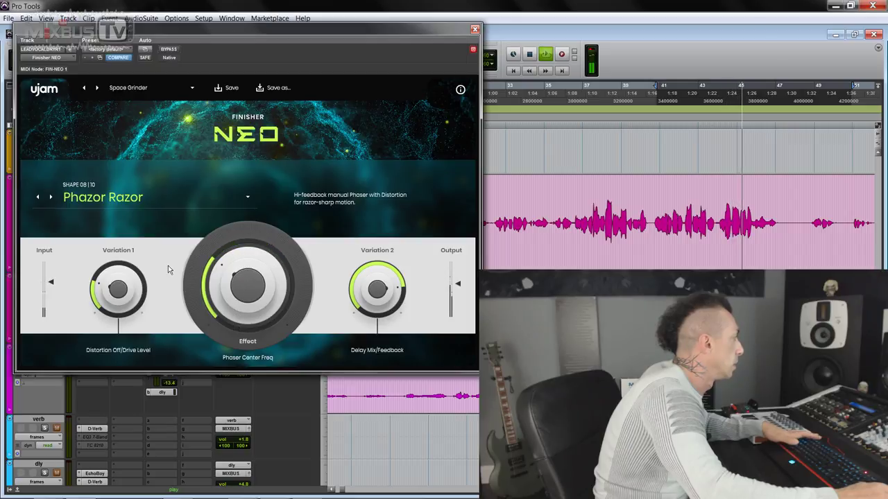
pyautogui.press('space')
# - Move past Space Station and load the Finisher: Vocals mode from the Boost category
pyautogui.click(51, 197)
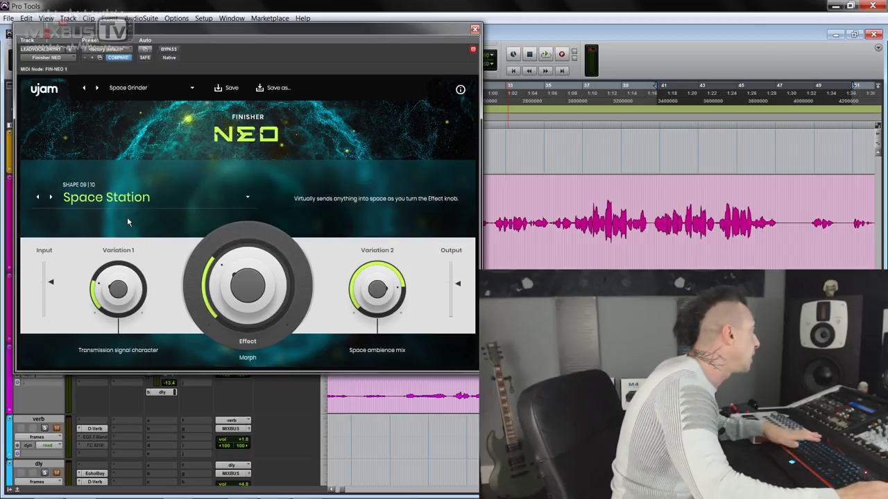
pyautogui.click(119, 198)
pyautogui.moveTo(186, 458)
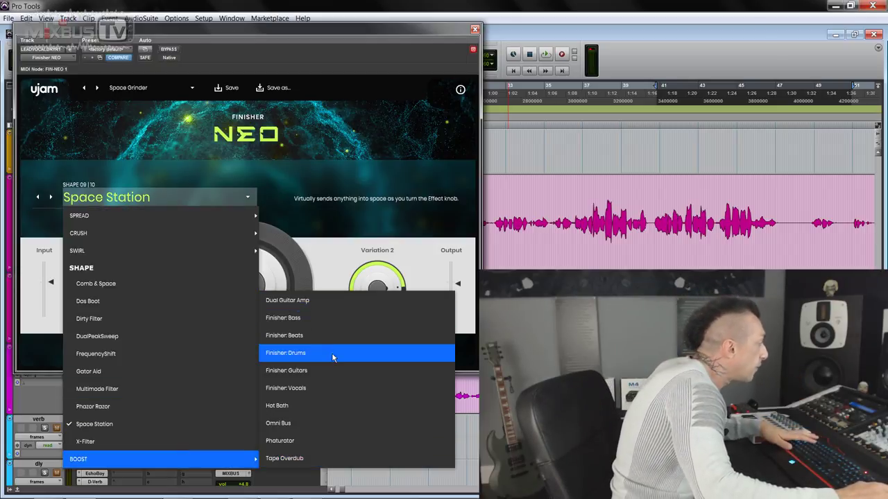
pyautogui.click(341, 388)
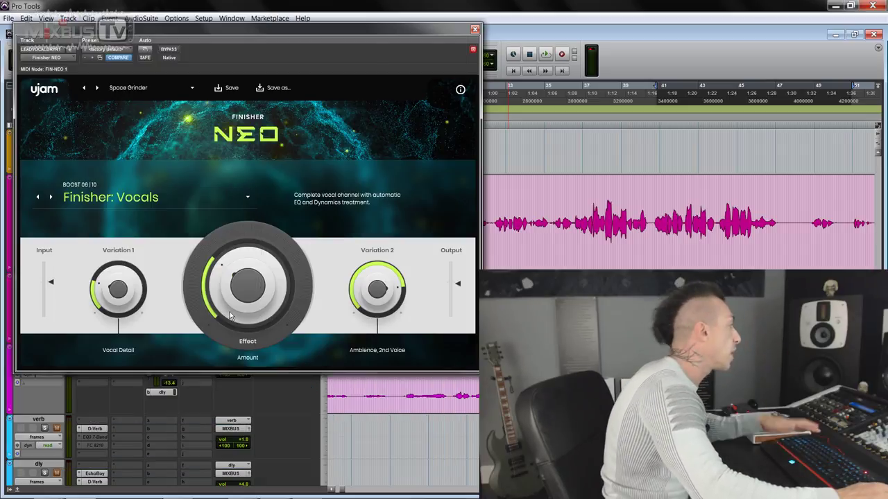
# - Play the vocal, sweeping Amount from near zero up to just below the middle and raising Vocal Detail above it
pyautogui.press('space')
pyautogui.moveTo(240, 288); pyautogui.dragTo(256, 373)
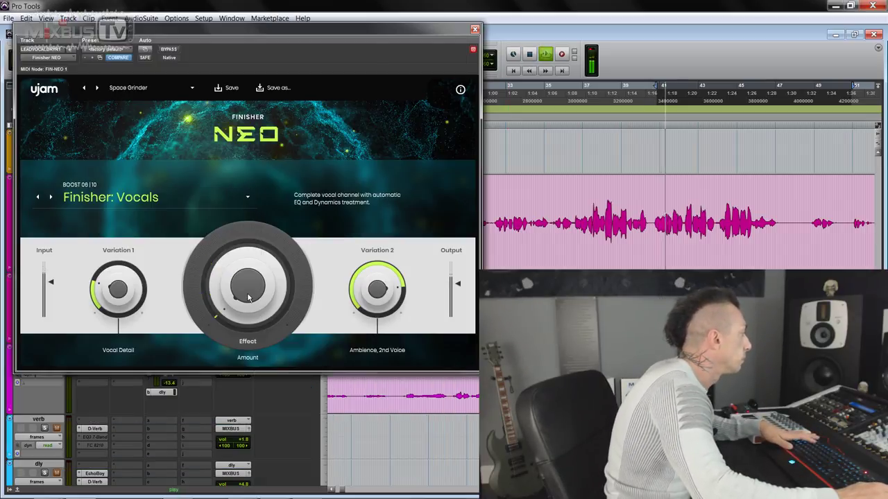
pyautogui.moveTo(247, 295); pyautogui.dragTo(236, 226)
pyautogui.moveTo(117, 299); pyautogui.dragTo(126, 254)
pyautogui.moveTo(254, 287); pyautogui.dragTo(253, 300)
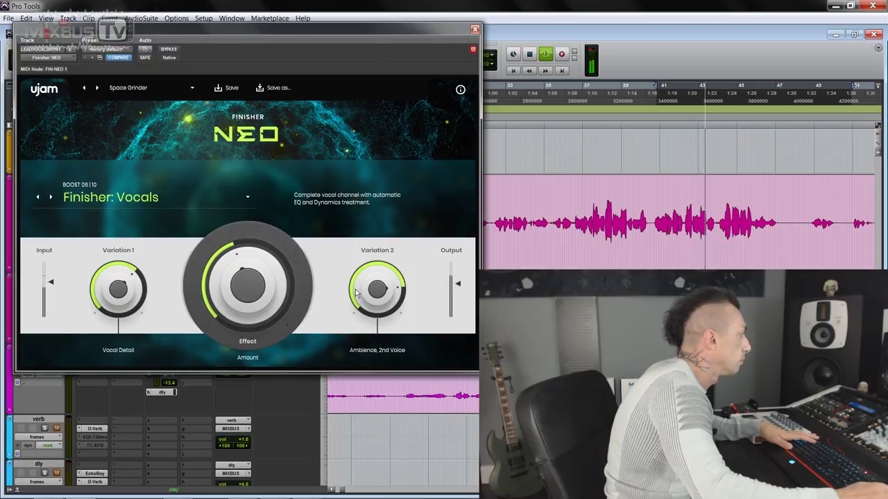
# - Push the Ambience, 2nd Voice control up and back slightly to a high setting, and raise Amount just above the middle
pyautogui.moveTo(373, 296); pyautogui.dragTo(376, 118)
pyautogui.moveTo(381, 298); pyautogui.dragTo(385, 313)
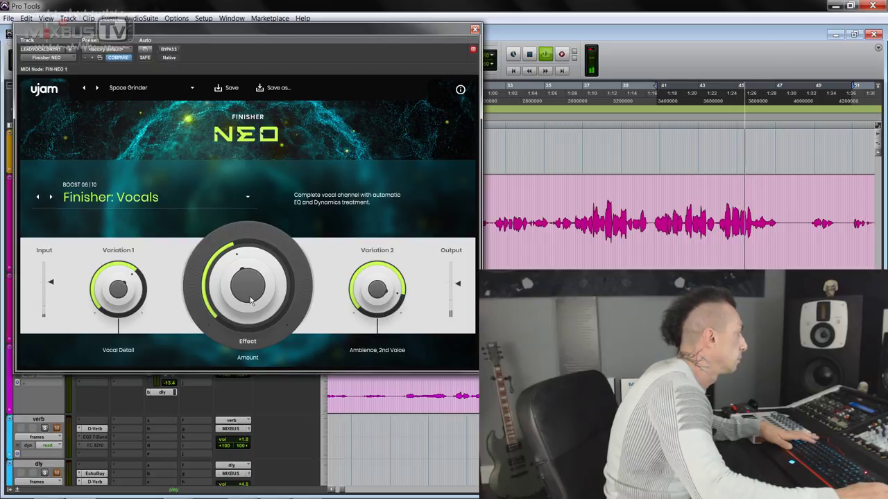
pyautogui.moveTo(250, 298); pyautogui.dragTo(254, 277)
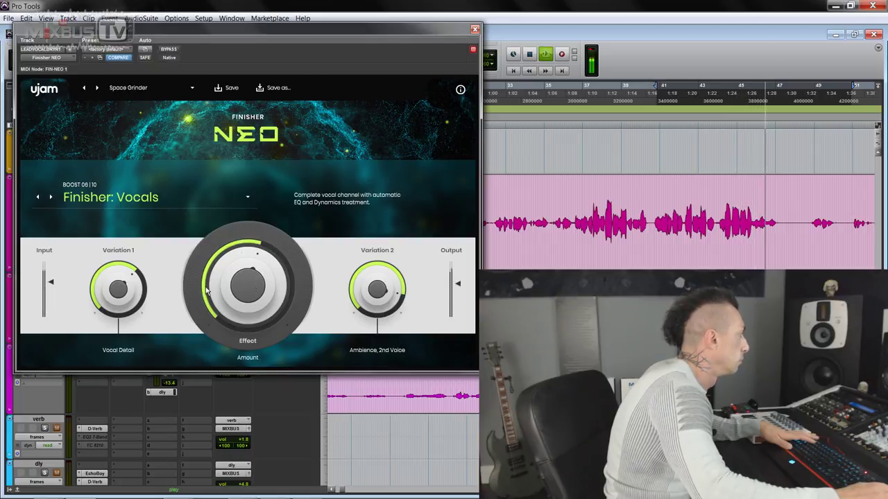
# - Reduce the second-voice ambience slightly, lower Vocal Detail to about 28 and Amount below the middle, and stop playback
pyautogui.moveTo(360, 288); pyautogui.dragTo(369, 315)
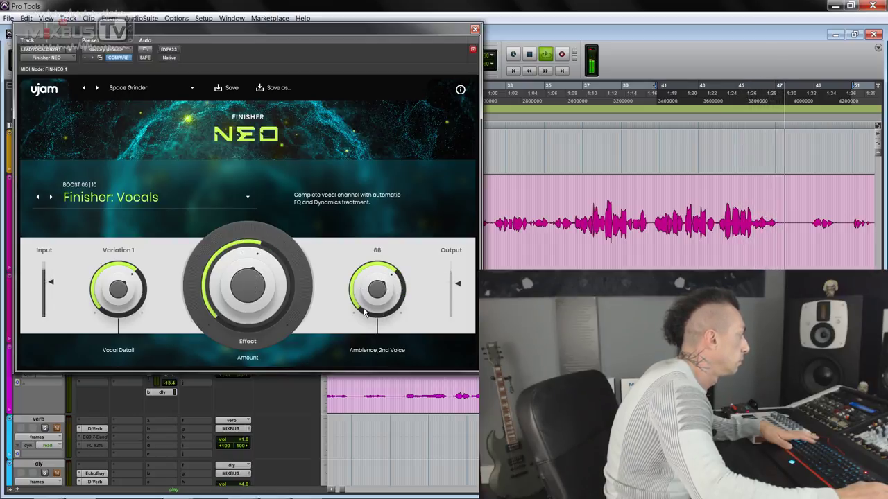
pyautogui.moveTo(119, 297); pyautogui.dragTo(144, 347)
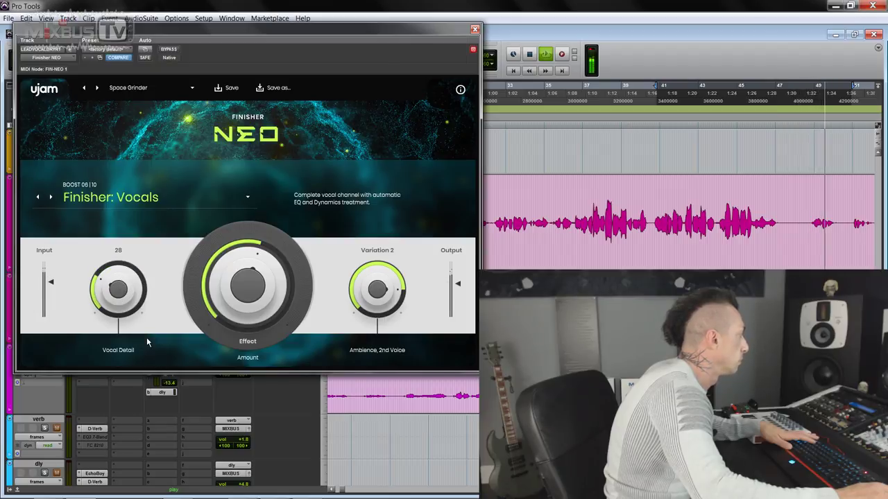
pyautogui.moveTo(240, 312); pyautogui.dragTo(255, 302)
pyautogui.press('space')
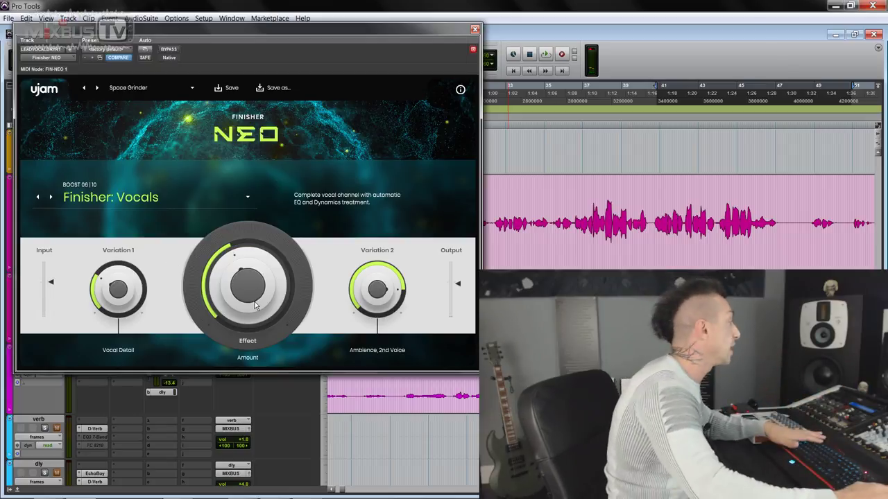
# - Load Hot Bath and play the vocal, raising Mix and Bathtub Depth above the middle and Room Ambience to 100
pyautogui.click(165, 198)
pyautogui.click(89, 406)
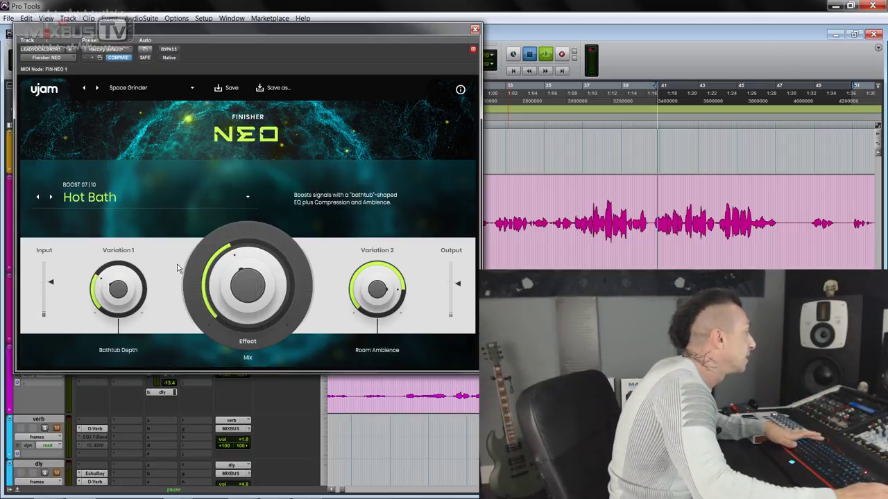
pyautogui.press('space')
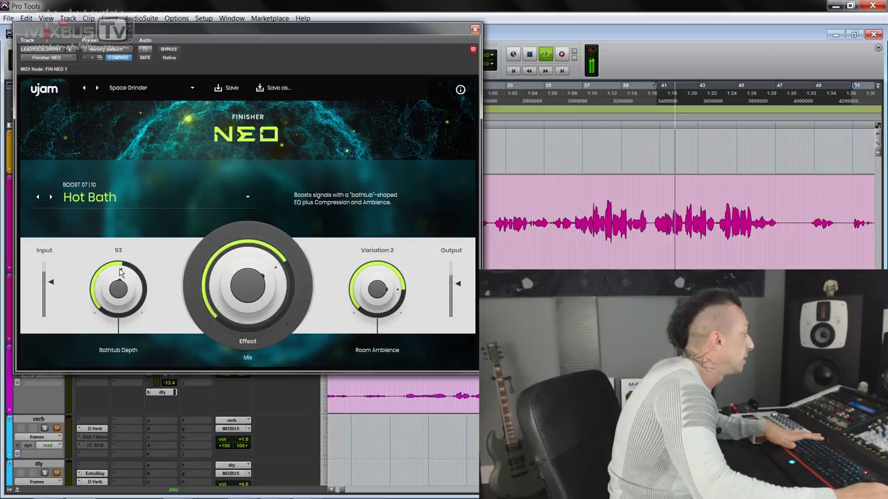
pyautogui.moveTo(353, 287); pyautogui.dragTo(358, 233)
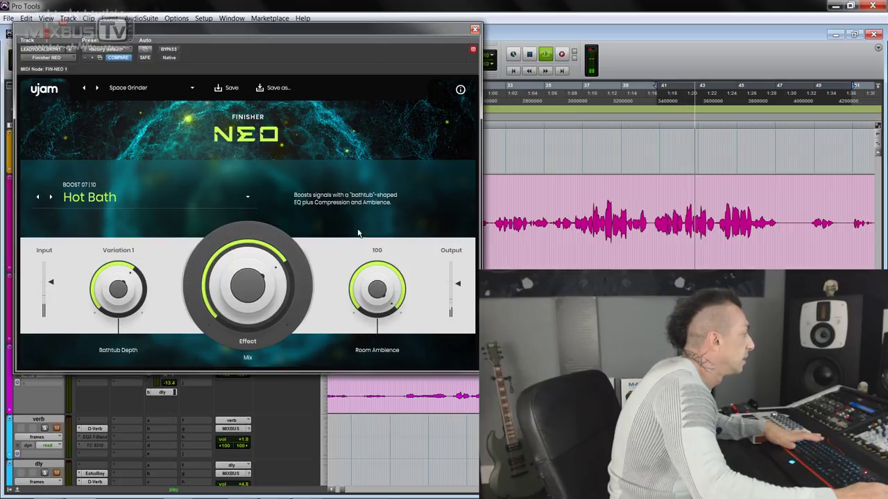
pyautogui.moveTo(254, 303); pyautogui.dragTo(258, 269)
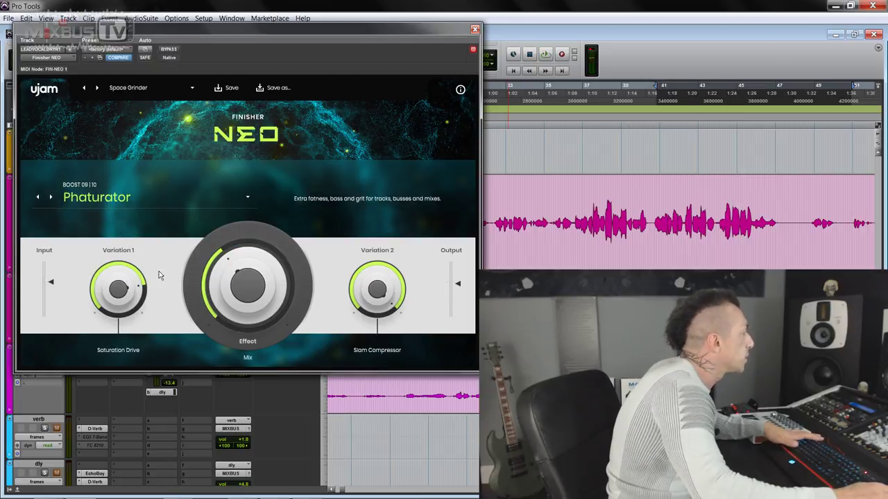
# - Play the vocal through Phaturator with high Saturation Drive, lower Slam Compressor to about 63, and stop playback
pyautogui.press('space')
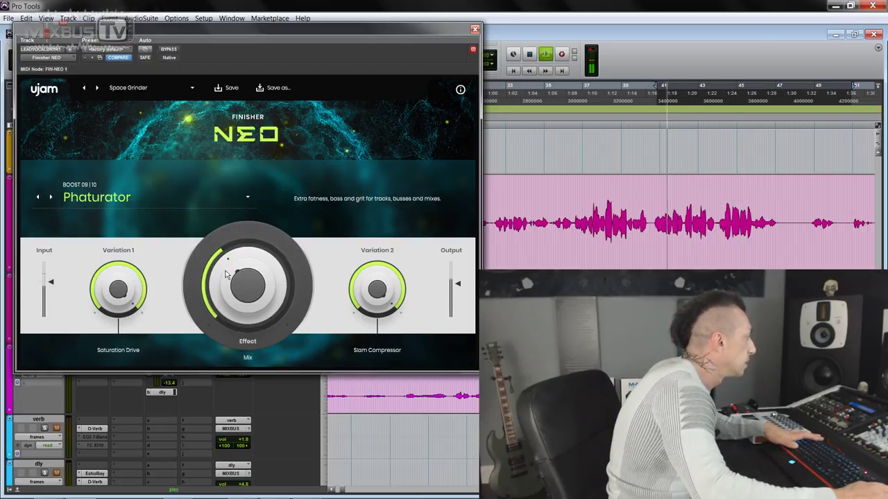
pyautogui.moveTo(389, 280); pyautogui.dragTo(380, 326)
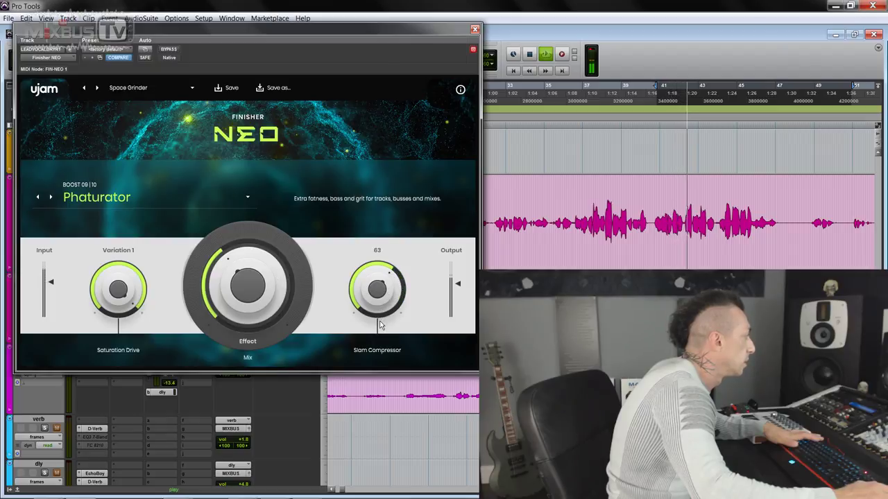
pyautogui.press('space')
pyautogui.click(146, 198)
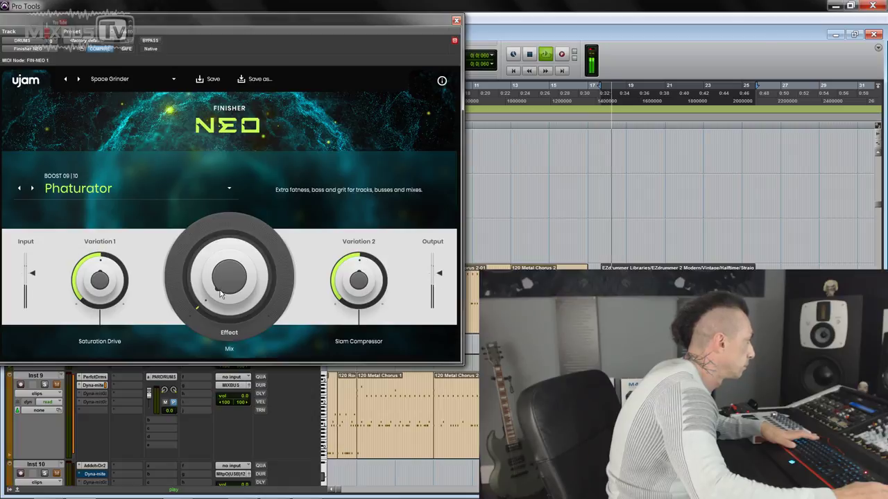
# - Play the drums through Phaturator, raising Mix to about 67, Saturation Drive to about 80 and Slam Compressor to a high setting
pyautogui.moveTo(220, 294); pyautogui.dragTo(209, 216)
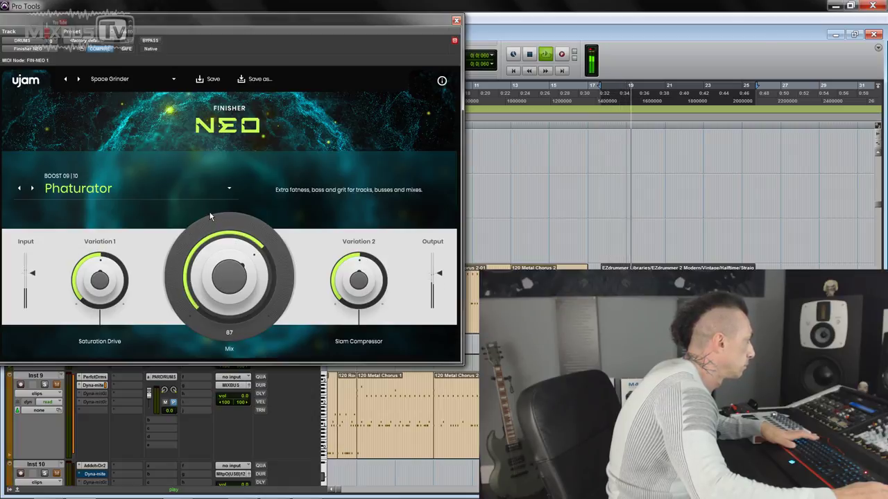
pyautogui.moveTo(106, 277); pyautogui.dragTo(111, 240)
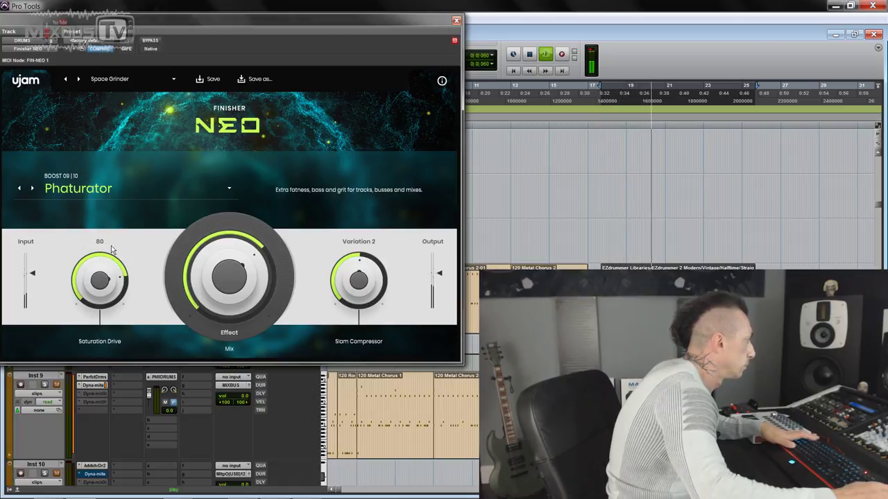
pyautogui.moveTo(359, 276); pyautogui.dragTo(358, 253)
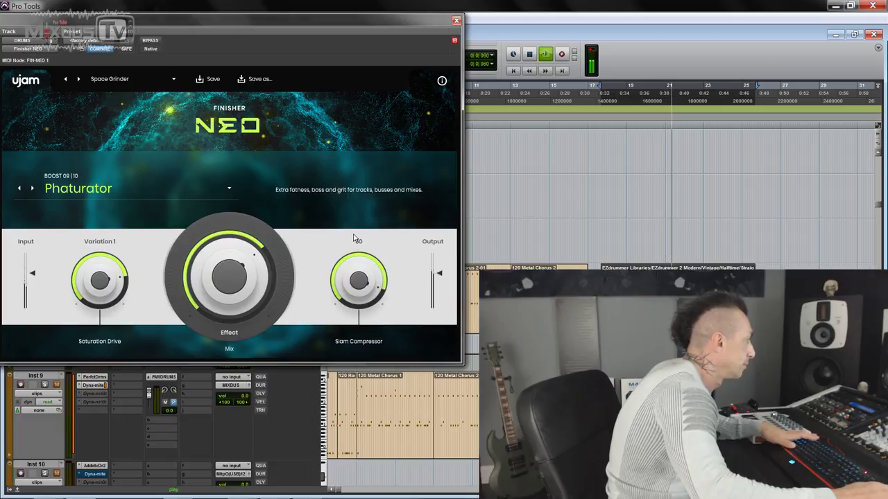
# - Play the drums through Phaturator with low Saturation Drive, raising Mix to about 90 and lowering Slam Compressor to about 64
pyautogui.moveTo(100, 280); pyautogui.dragTo(113, 341)
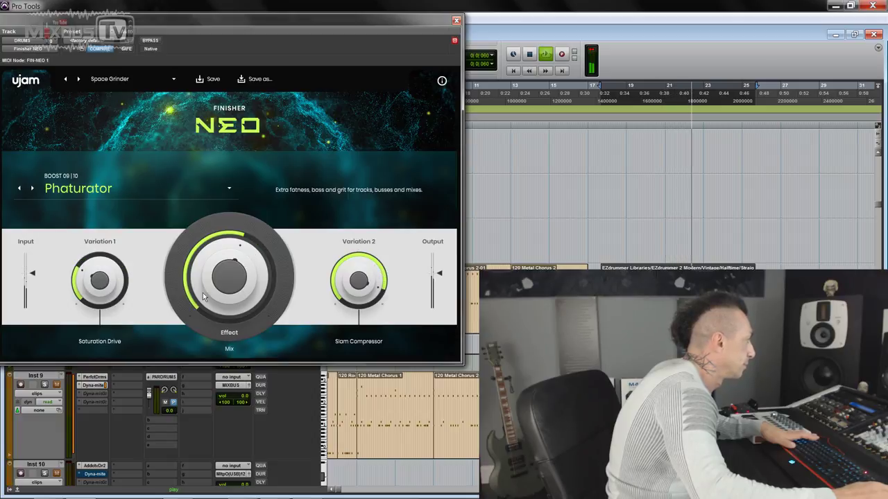
pyautogui.moveTo(203, 297); pyautogui.dragTo(223, 259)
pyautogui.moveTo(343, 276); pyautogui.dragTo(356, 311)
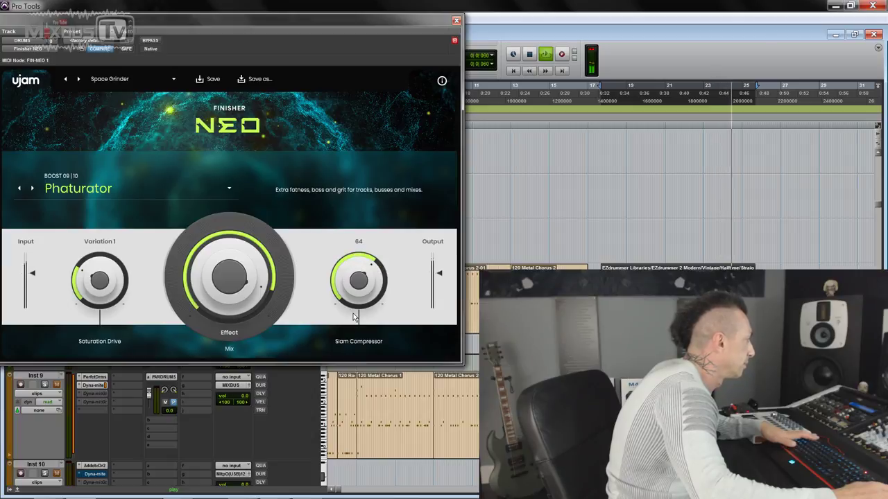
# - Load Tape Overdub and play the drums, lowering Looseness to about 79 and raising Overdub Mix to about 67 and Room Ambience above the middle
pyautogui.click(32, 188)
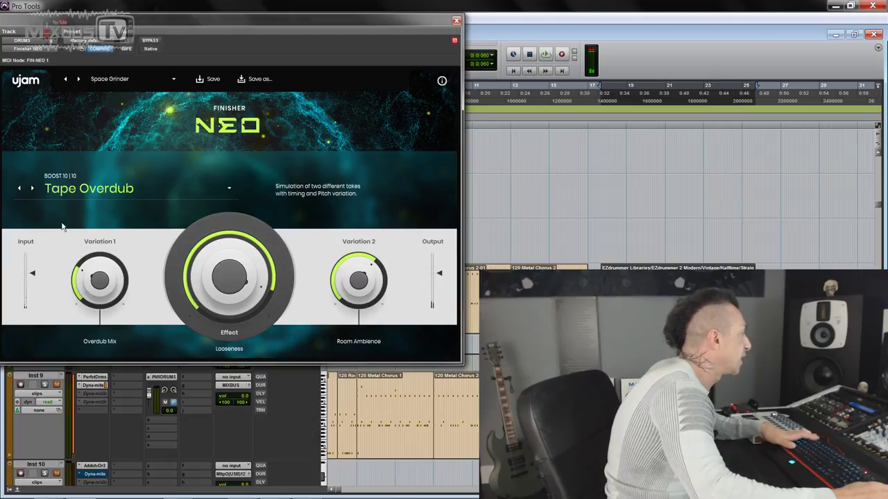
pyautogui.moveTo(222, 271); pyautogui.dragTo(221, 269)
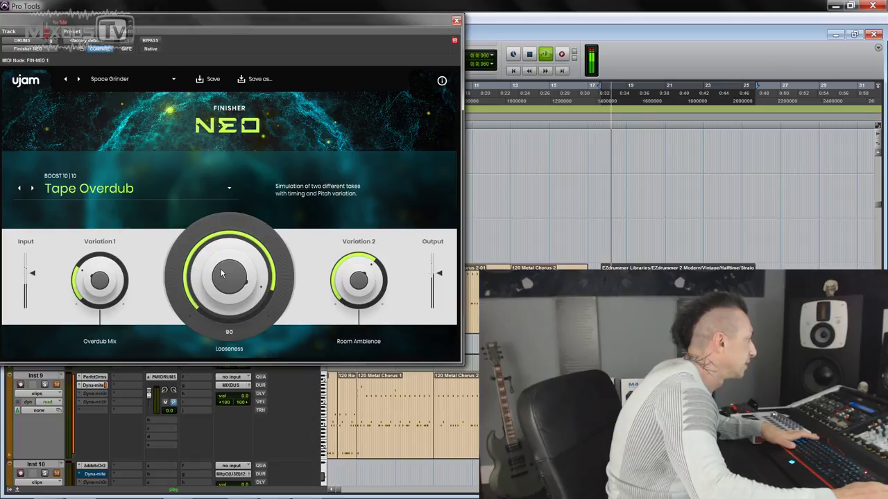
pyautogui.moveTo(102, 259)
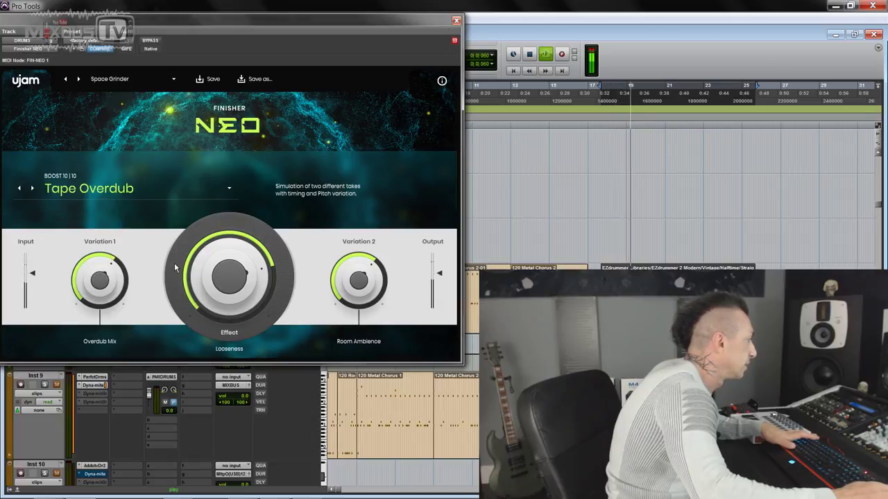
pyautogui.moveTo(102, 295)
pyautogui.mouseDown()
pyautogui.moveTo(106, 317)
pyautogui.moveTo(109, 280)
pyautogui.mouseUp()
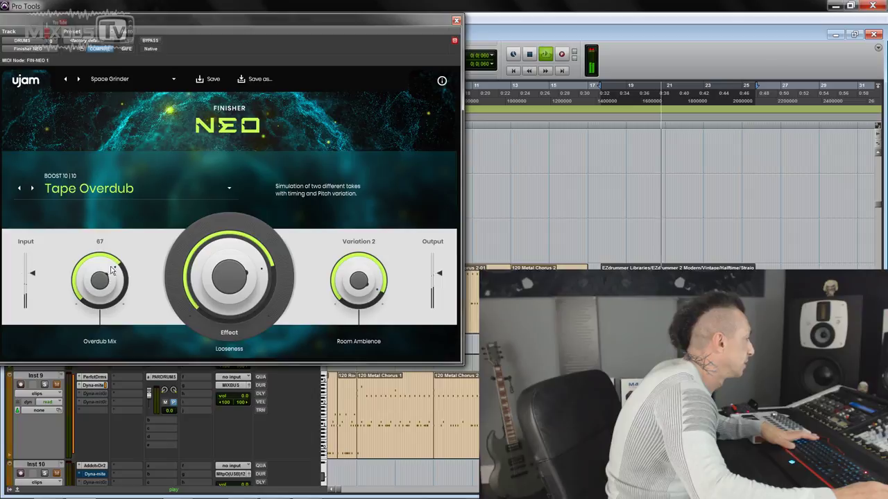
# - Load the Finisher: Drums mode from the Boost category and play the drums through it
pyautogui.click(102, 192)
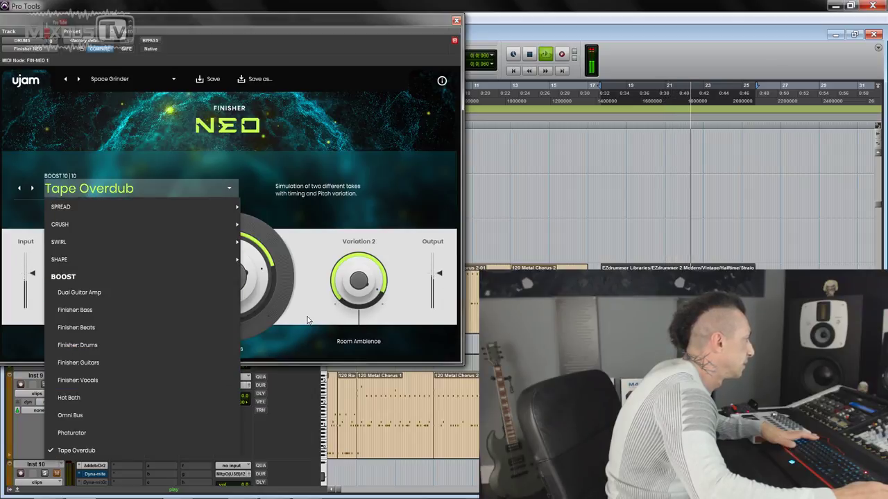
pyautogui.click(98, 194)
pyautogui.click(97, 194)
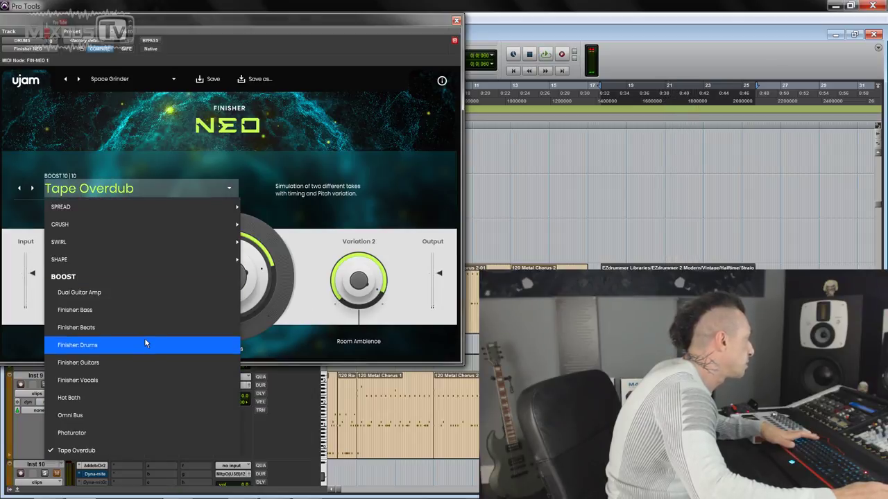
pyautogui.click(144, 339)
pyautogui.press('space')
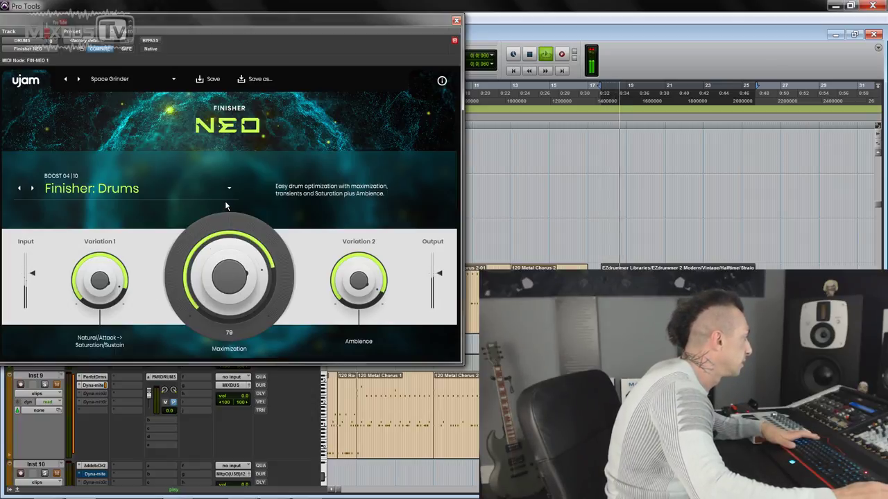
# - Lower Natural/Attack to Saturation/Sustain below the middle, Ambience to about 60 or less and Maximization near the middle, then bypass Finisher NEO and stop playback
pyautogui.moveTo(100, 279); pyautogui.dragTo(116, 382)
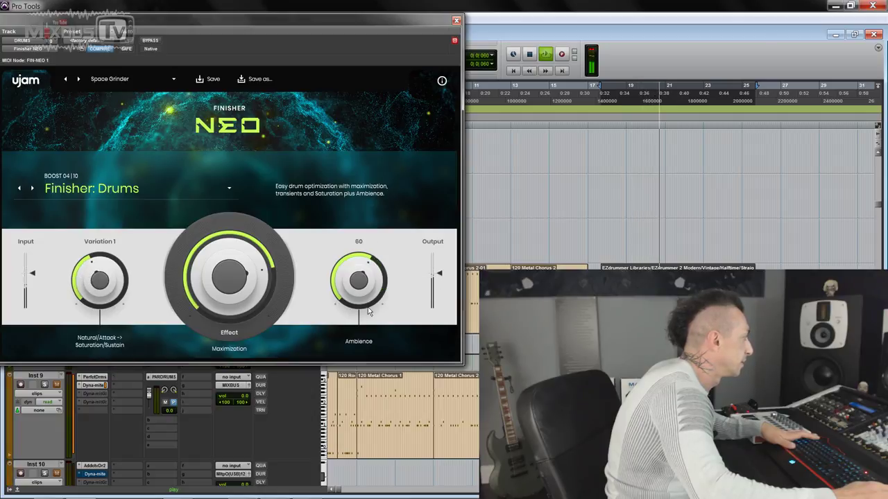
pyautogui.moveTo(229, 291); pyautogui.dragTo(225, 318)
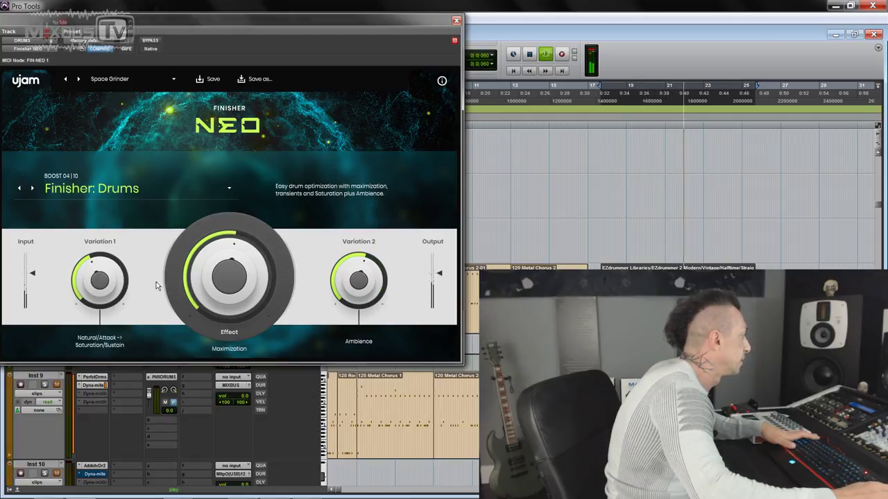
pyautogui.click(150, 41)
pyautogui.press('space')
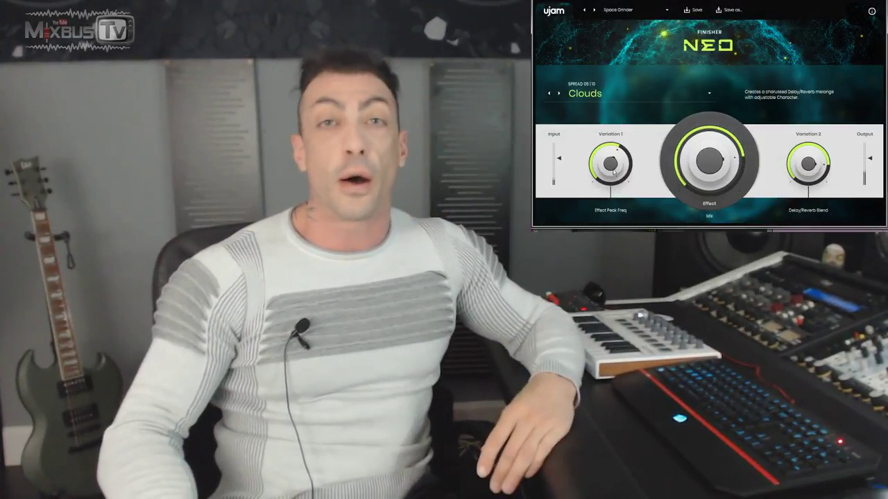
# - Lower Delay/Reverb Blend to about 40 in the Clouds mode
pyautogui.moveTo(805, 170); pyautogui.dragTo(807, 202)
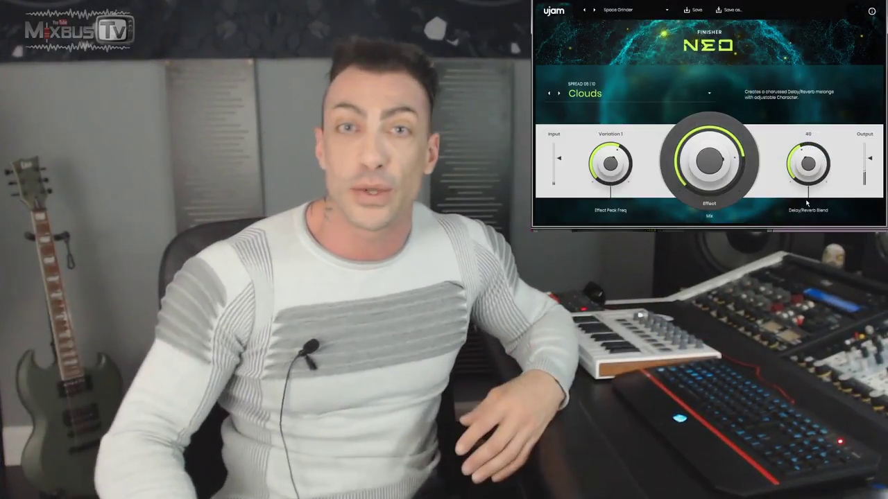